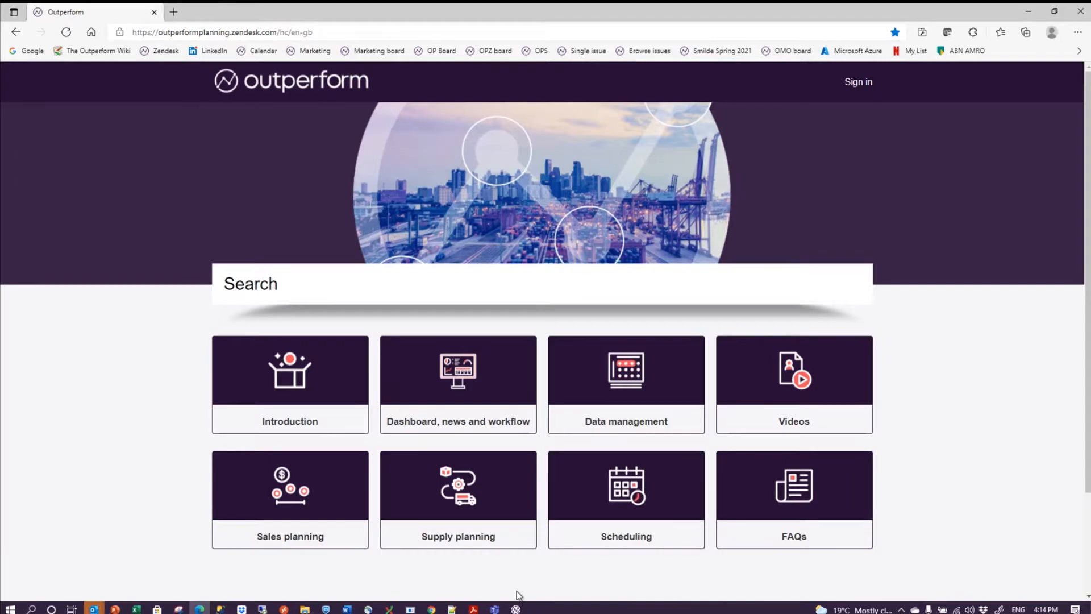
Switch to Outperform, log in with the Windows login and open the Forecast report under Sales.
{"action": "left_click", "coordinate": [516, 609]}
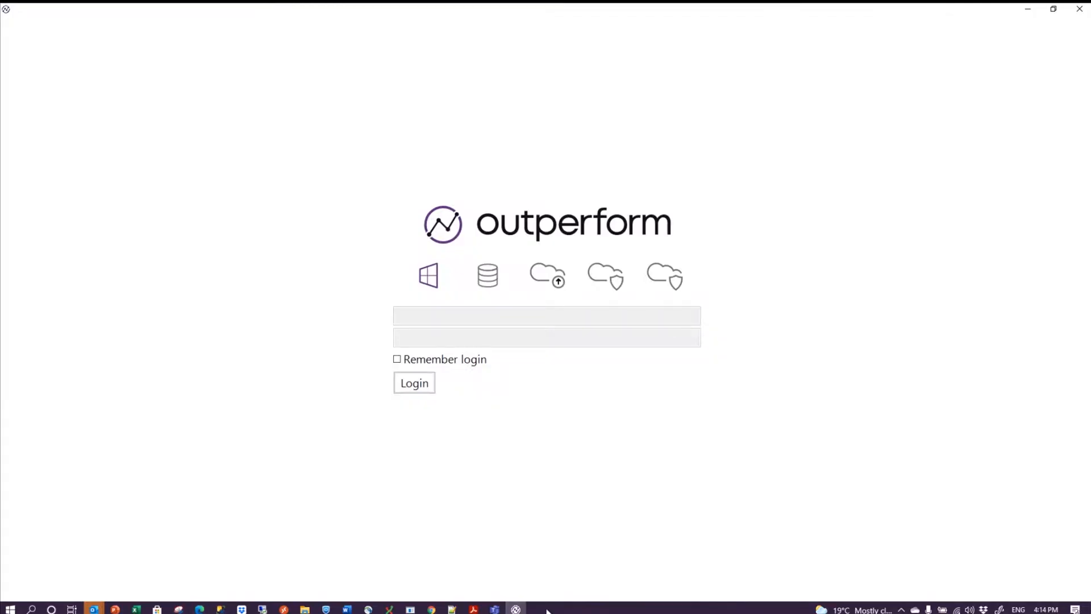
{"action": "left_click", "coordinate": [408, 391]}
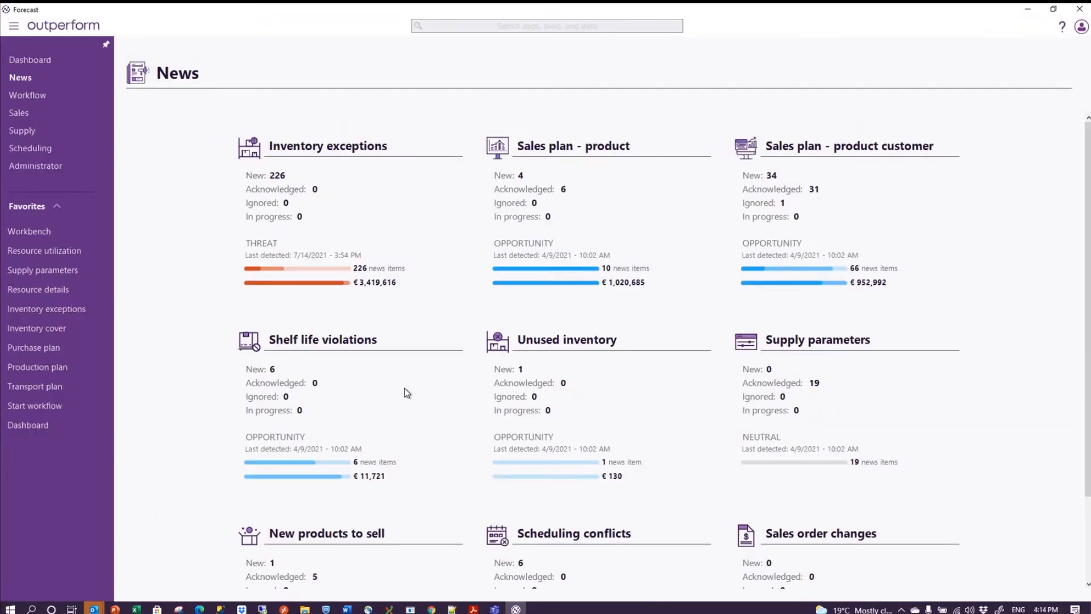
{"action": "left_click", "coordinate": [21, 116]}
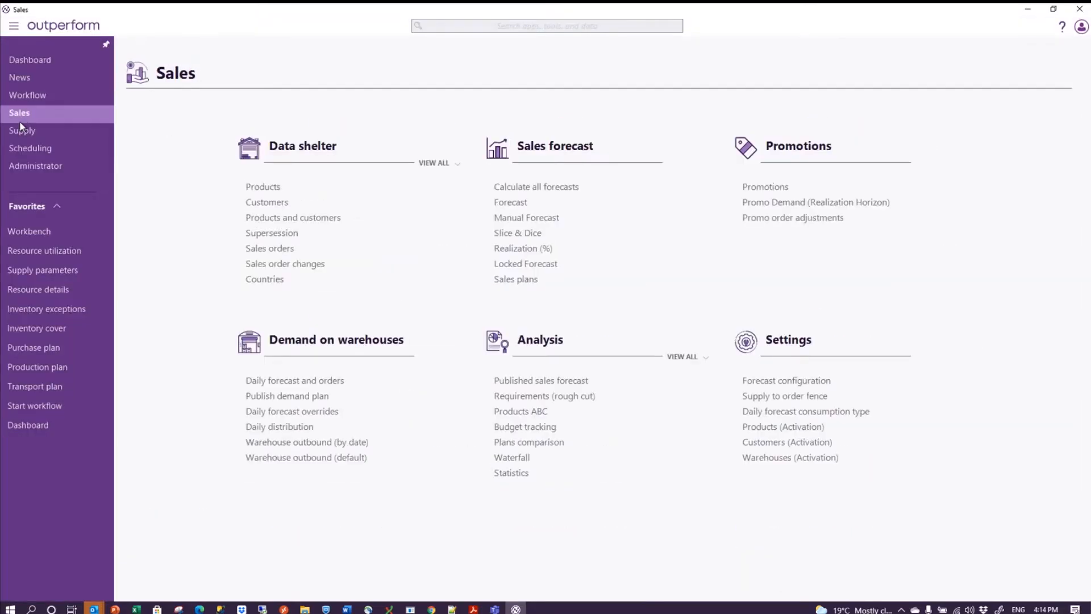
{"action": "left_click", "coordinate": [510, 204]}
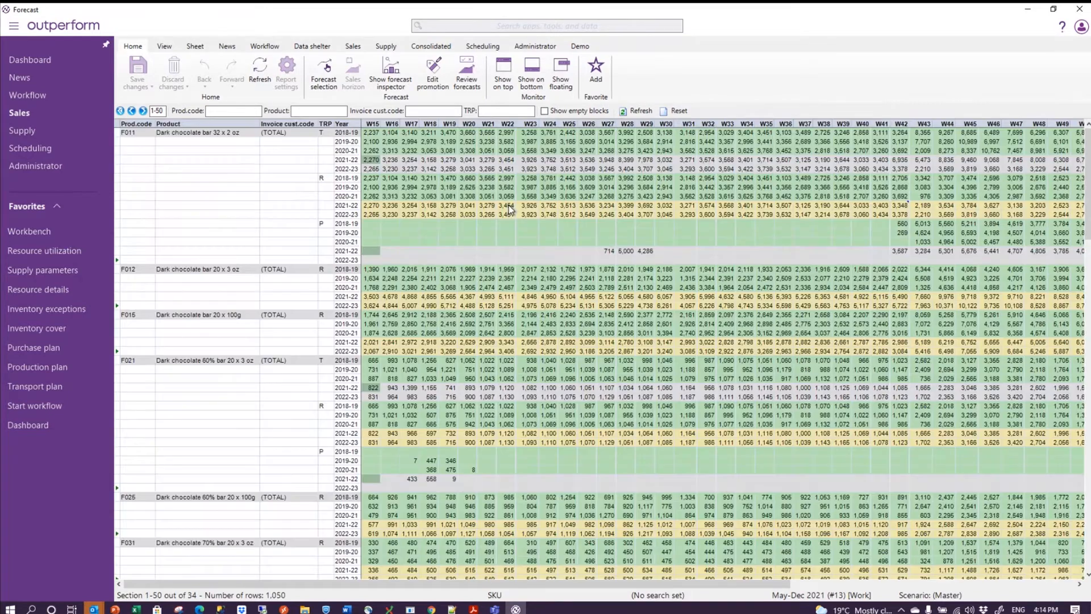
{"action": "key", "text": "ctrl+e"}
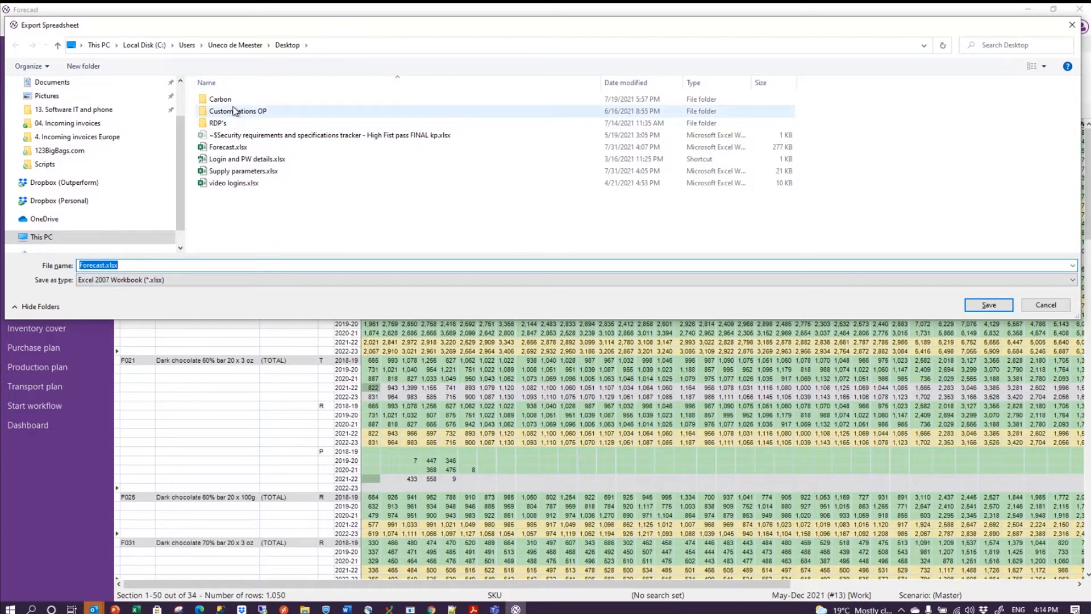
{"action": "left_click", "coordinate": [1046, 307]}
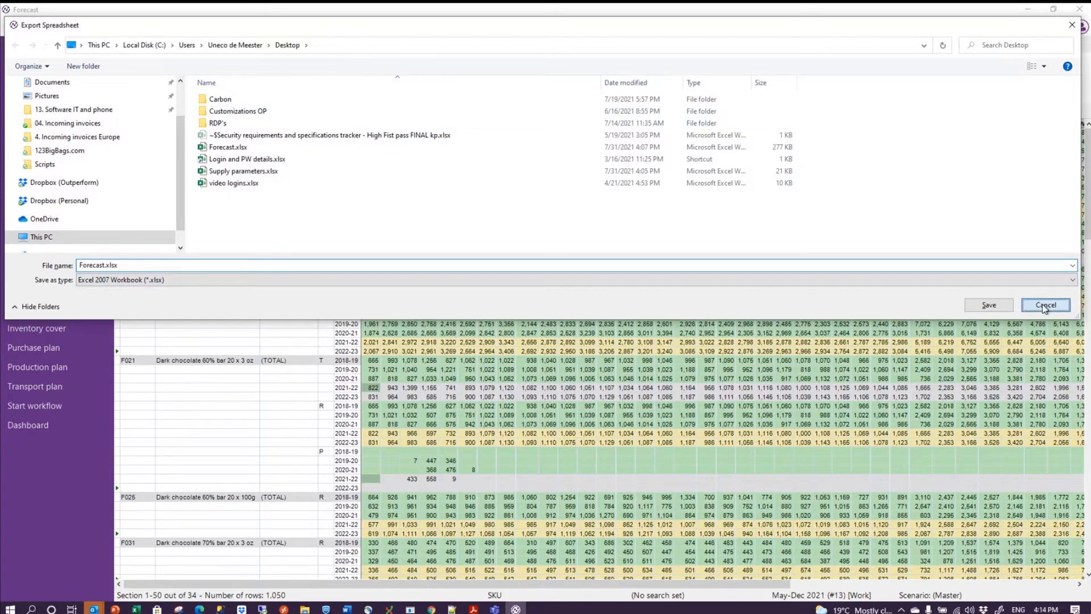
{"action": "left_click", "coordinate": [457, 29]}
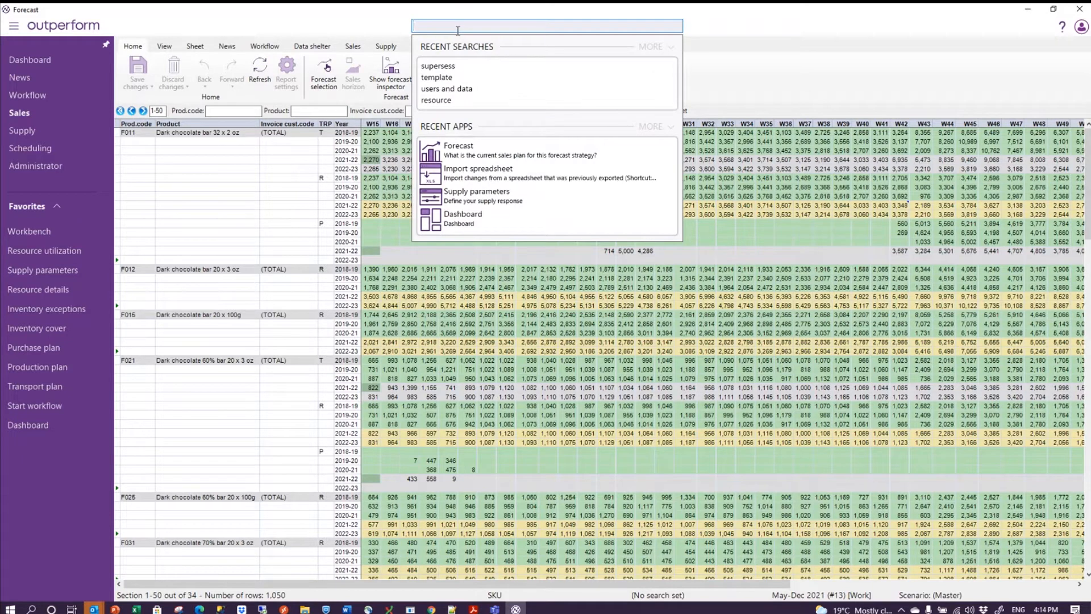
{"action": "type", "text": "export"}
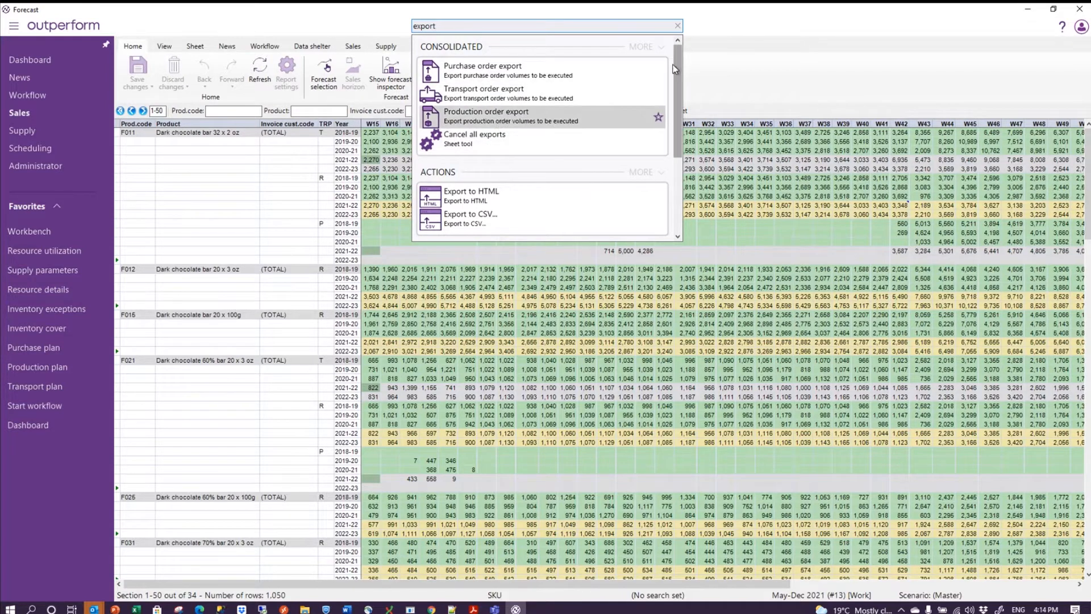
{"action": "left_click_drag", "start_coordinate": [678, 68], "coordinate": [680, 98]}
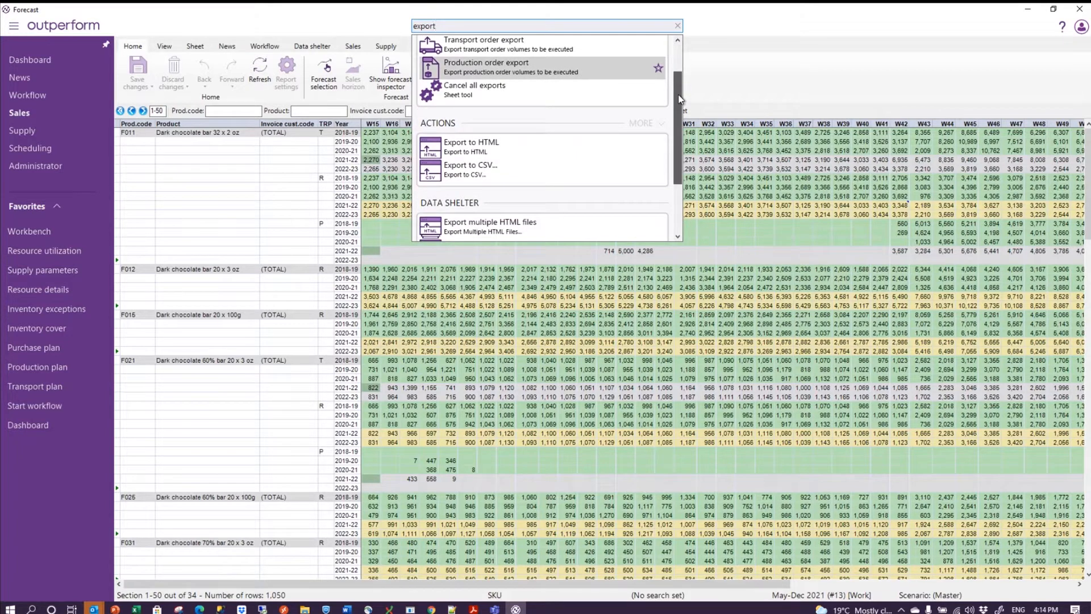
{"action": "mouse_move", "coordinate": [680, 98]}
{"action": "left_mouse_down"}
{"action": "mouse_move", "coordinate": [681, 116]}
{"action": "mouse_move", "coordinate": [682, 105]}
{"action": "left_mouse_up"}
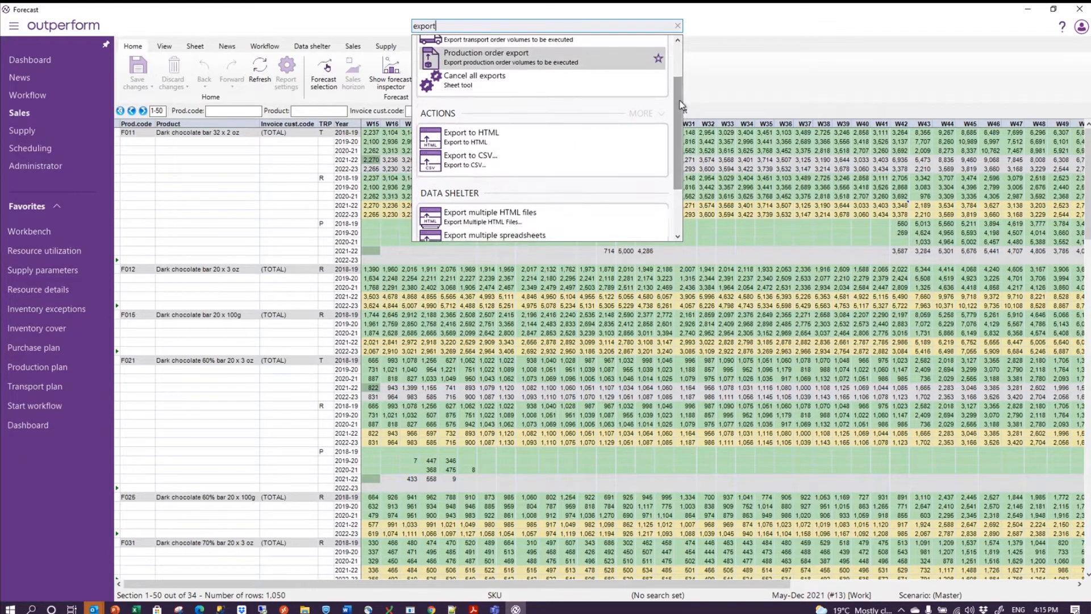
{"action": "left_click", "coordinate": [648, 114]}
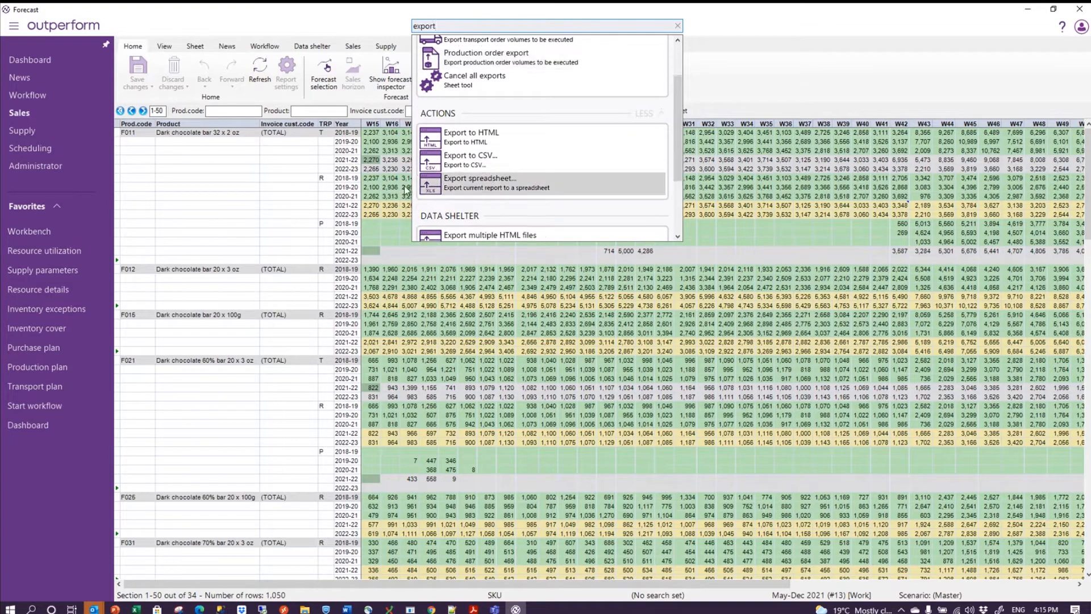
{"action": "left_click", "coordinate": [475, 182]}
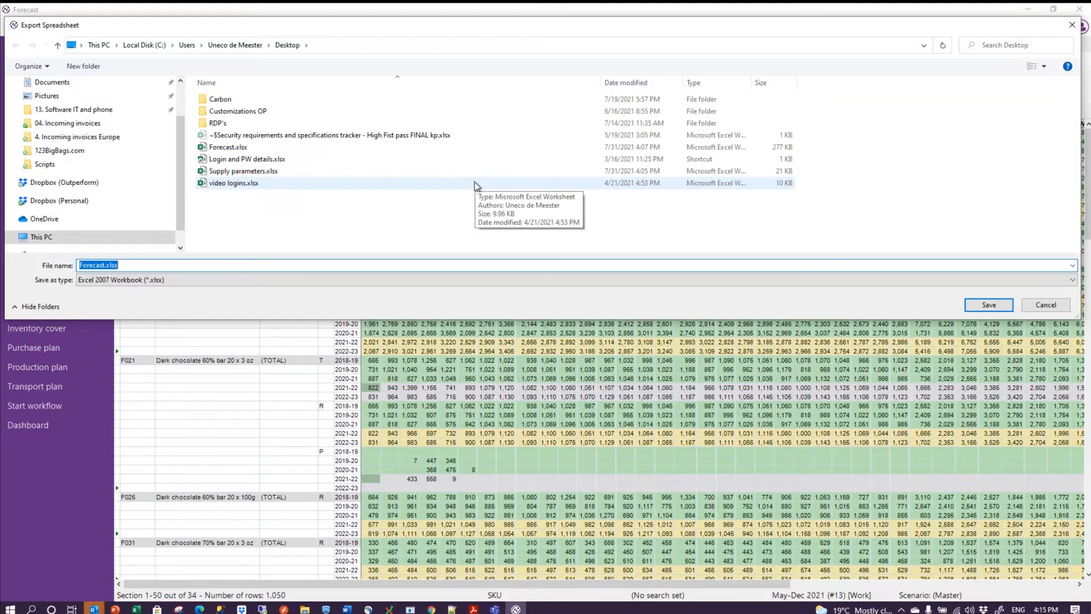
{"action": "left_click", "coordinate": [1046, 305]}
Find the Export spreadsheet action by searching for "export" and export the forecast to the Desktop, replacing the existing Forecast.xlsx.
{"action": "left_click", "coordinate": [428, 24]}
{"action": "type", "text": "export"}
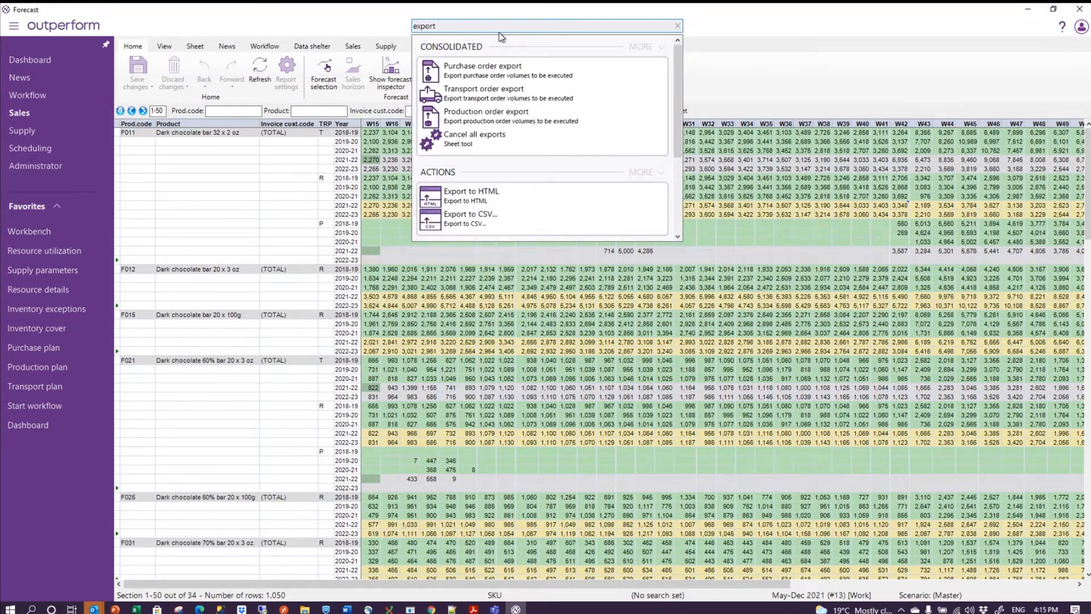
{"action": "left_click", "coordinate": [642, 171]}
{"action": "scroll", "coordinate": [481, 164], "scroll_direction": "down", "scroll_amount": 3}
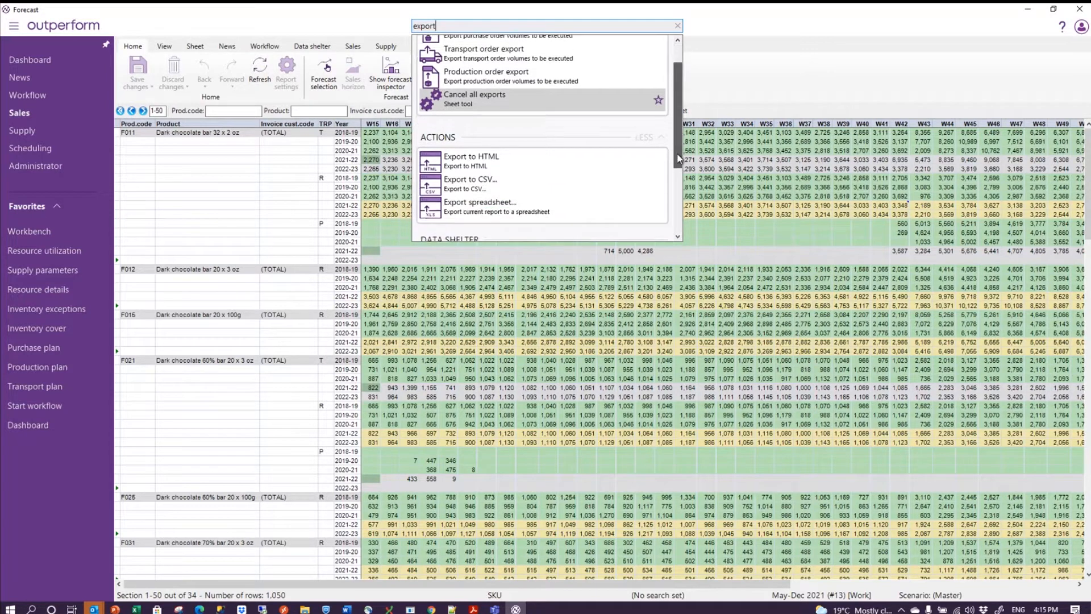
{"action": "left_click", "coordinate": [473, 167]}
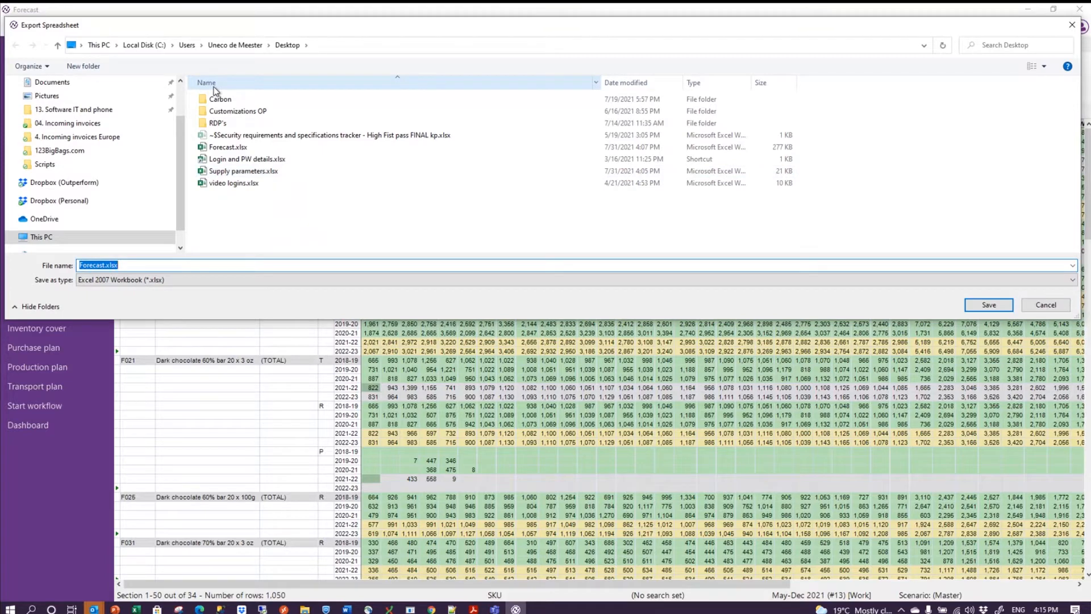
{"action": "left_click", "coordinate": [230, 149]}
{"action": "left_click", "coordinate": [989, 305]}
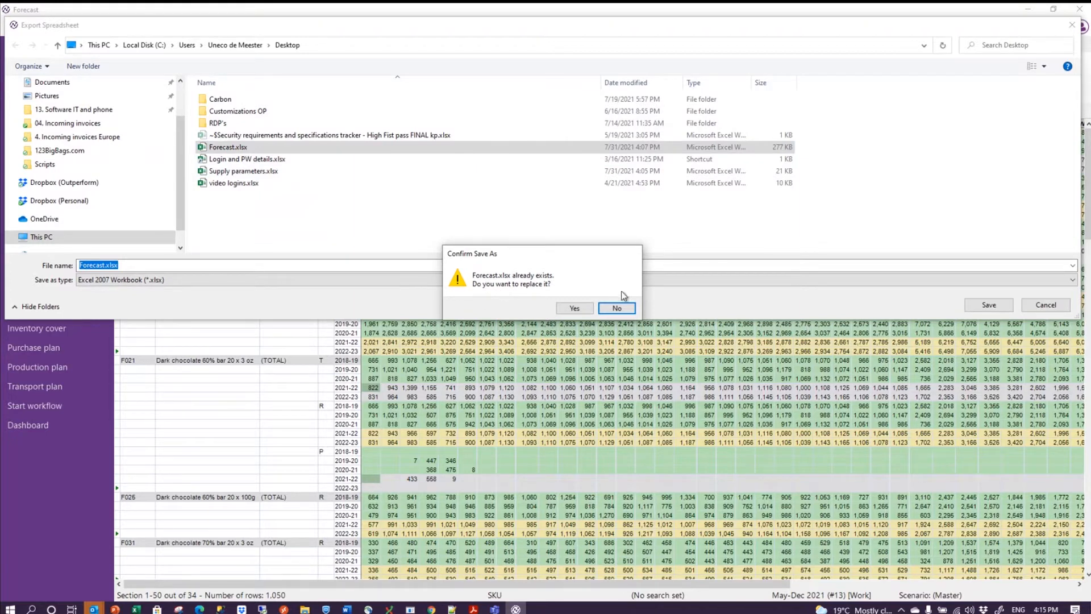
{"action": "left_click", "coordinate": [573, 308]}
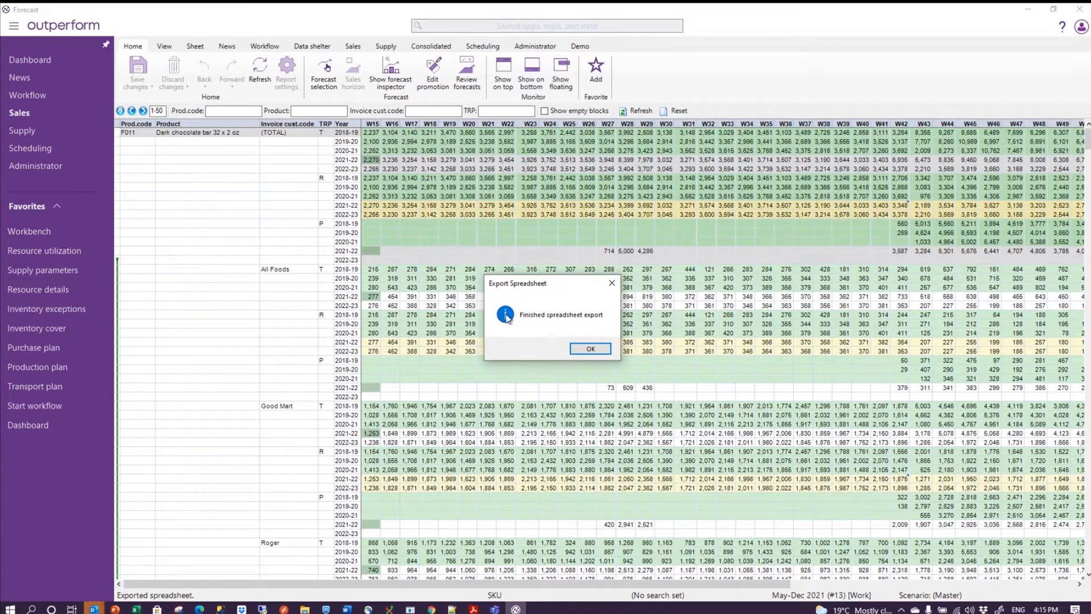
{"action": "left_click", "coordinate": [604, 348]}
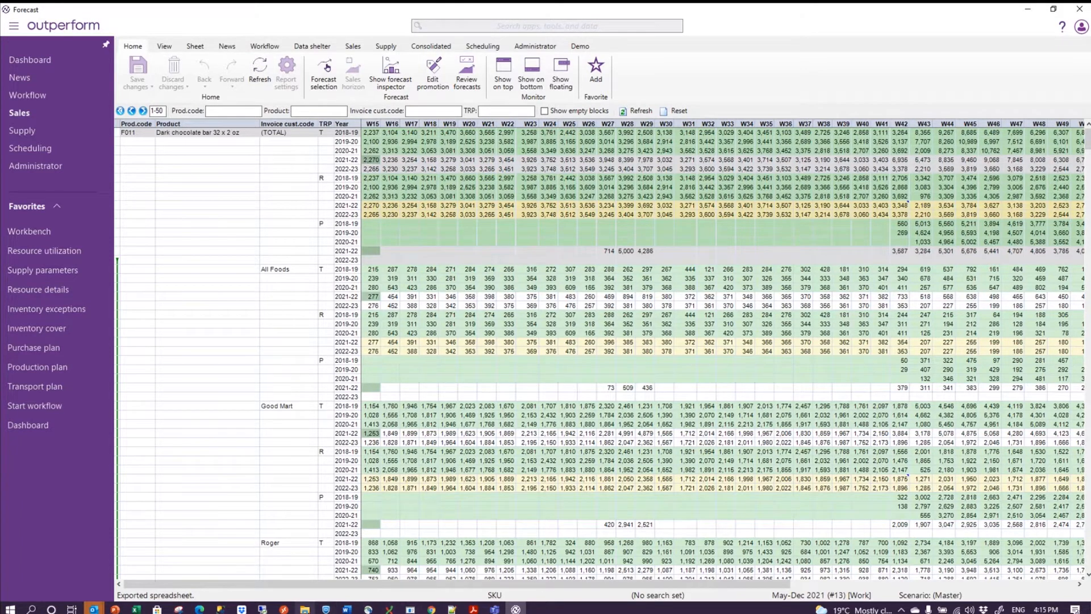
Switch to File Explorer and open Forecast.xlsx from the Desktop folder in Excel.
{"action": "left_click", "coordinate": [305, 609]}
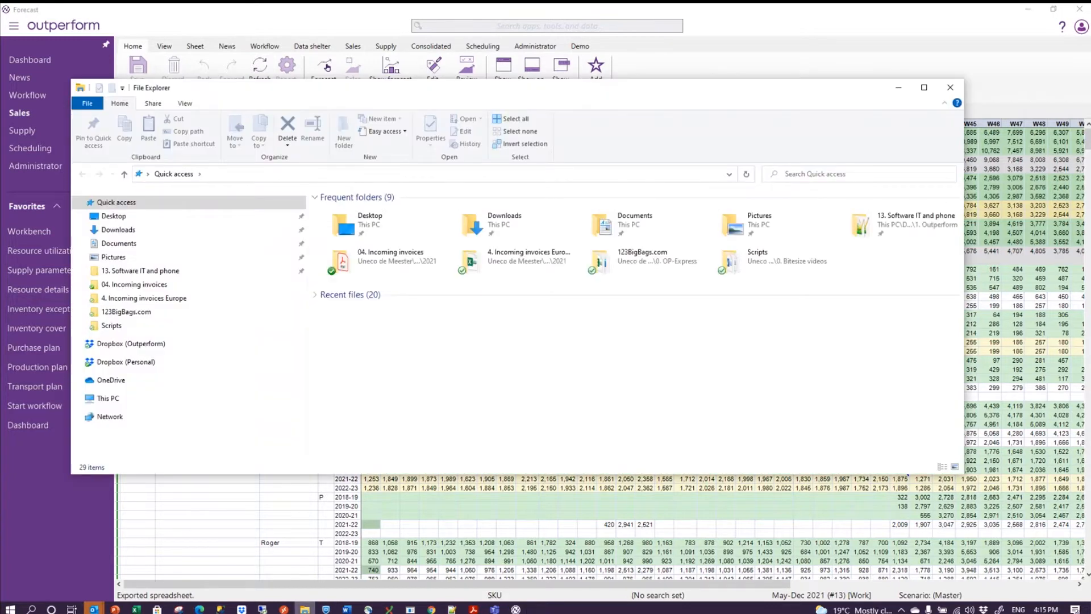
{"action": "left_click", "coordinate": [367, 224]}
{"action": "double_click", "coordinate": [367, 224]}
{"action": "left_click", "coordinate": [358, 213]}
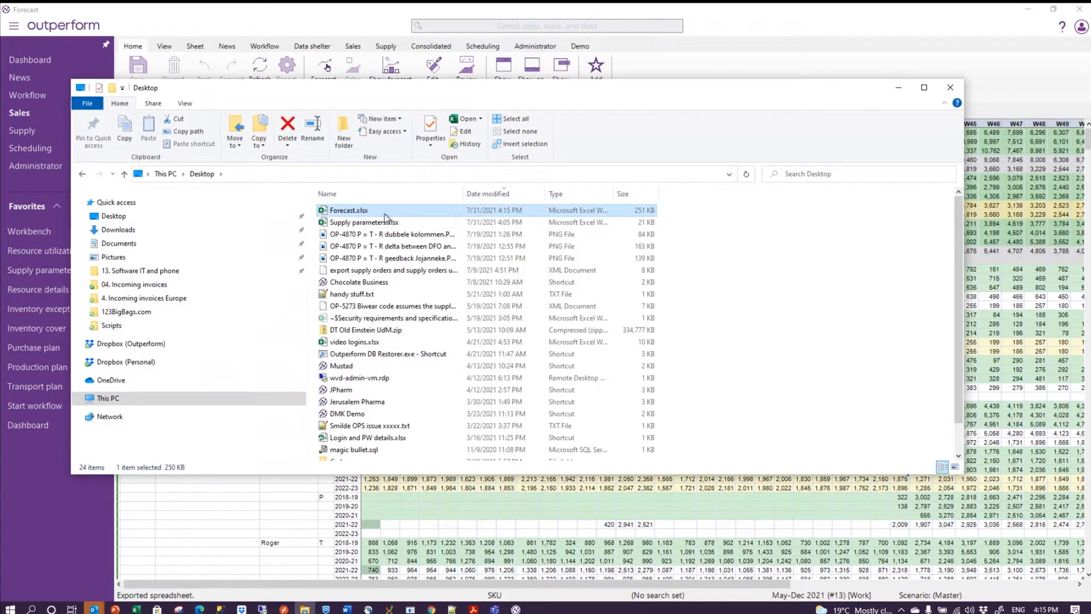
{"action": "double_click", "coordinate": [366, 214]}
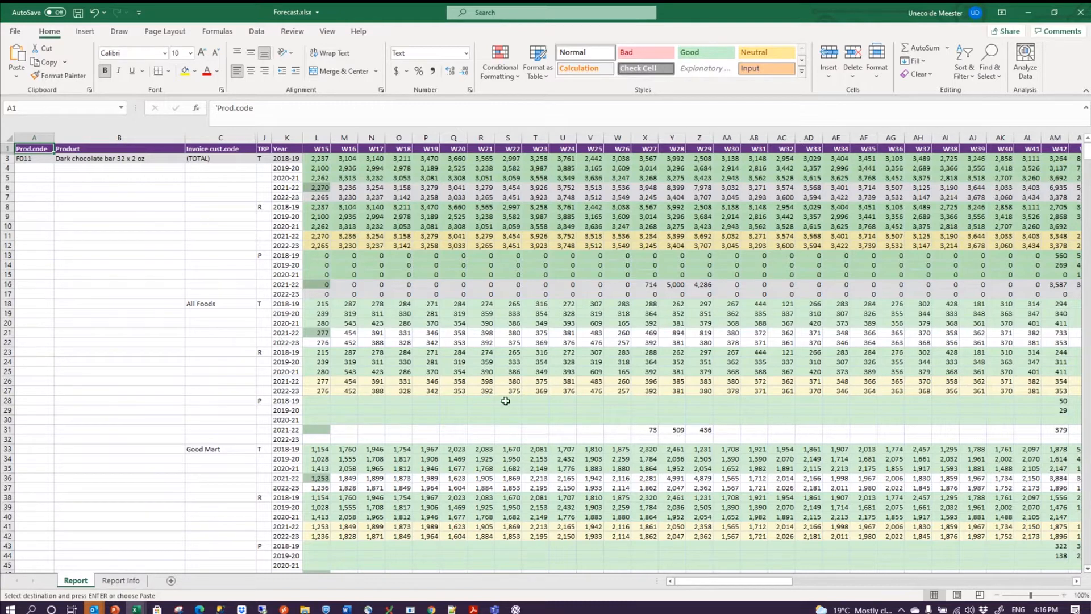
Set the All Foods R forecast for 2021-22 to 1000 in all weeks from W19 through W26 (P26:W26).
{"action": "left_click_drag", "start_coordinate": [424, 380], "coordinate": [624, 381]}
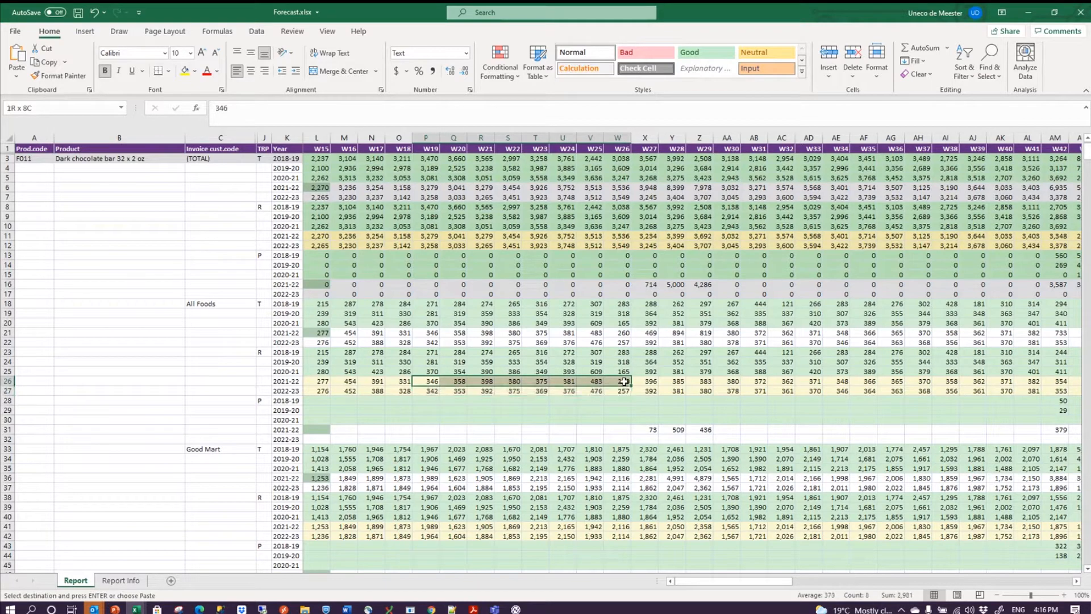
{"action": "type", "text": "1"}
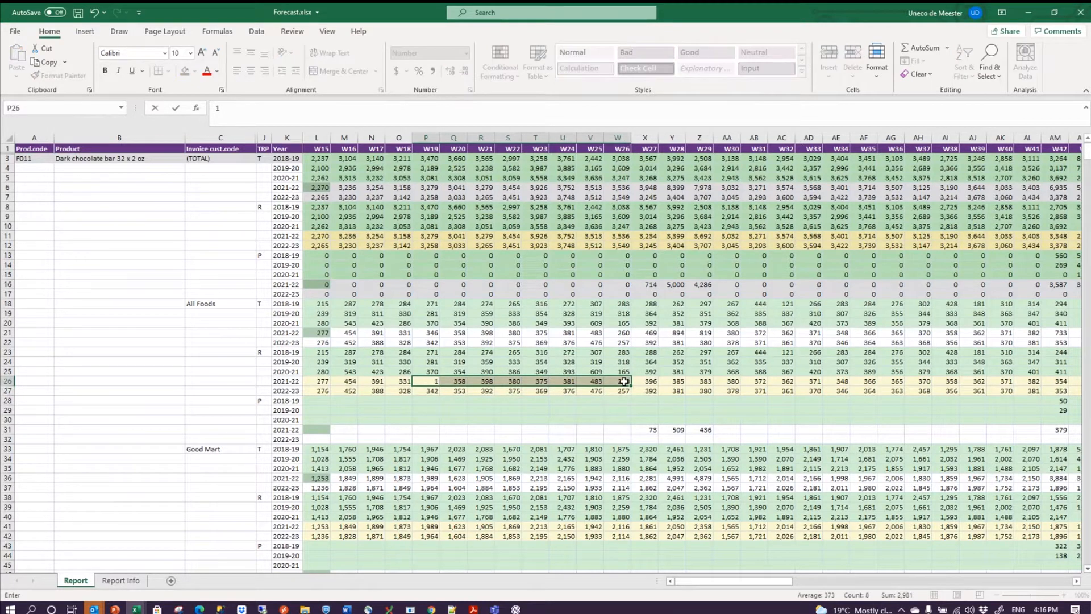
{"action": "type", "text": "000"}
{"action": "key", "text": "ctrl+Return"}
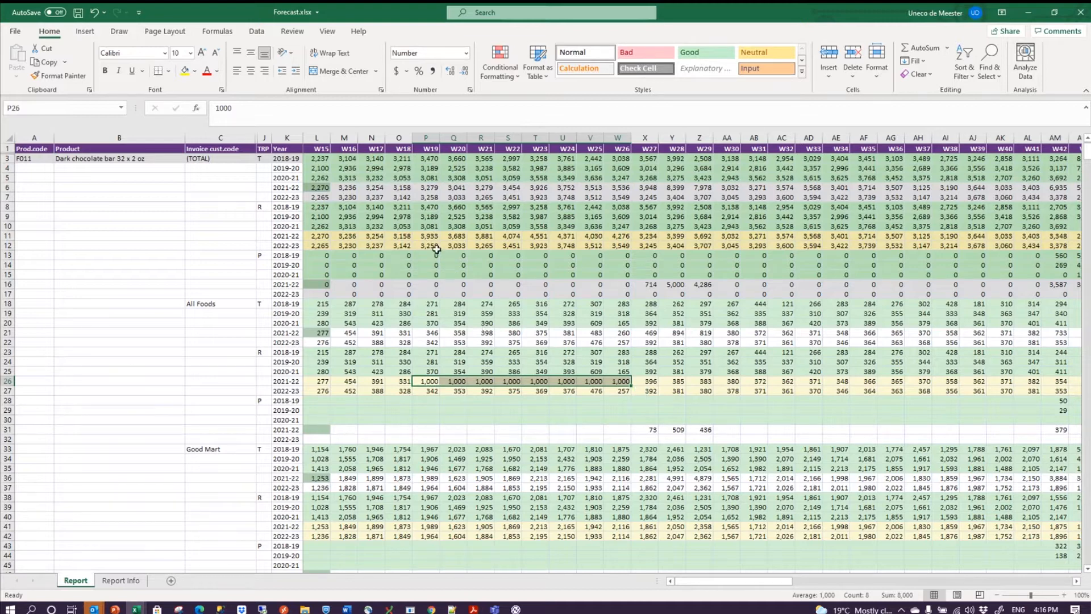
Inspect the formula and referenced cells behind the 2021-22 R total for W19 in P11.
{"action": "left_click", "coordinate": [425, 234]}
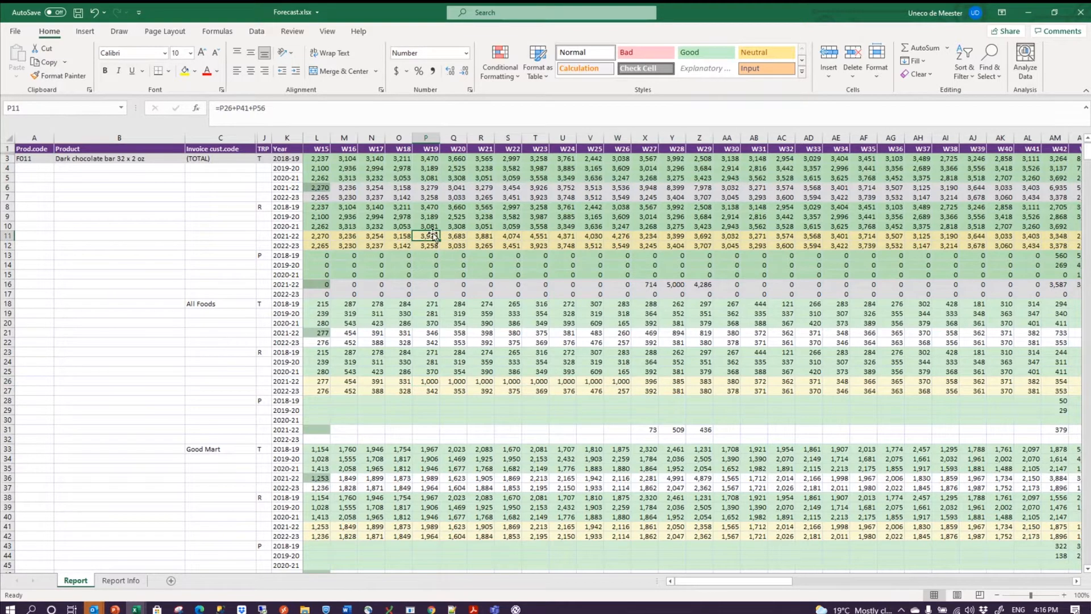
{"action": "key", "text": "F2"}
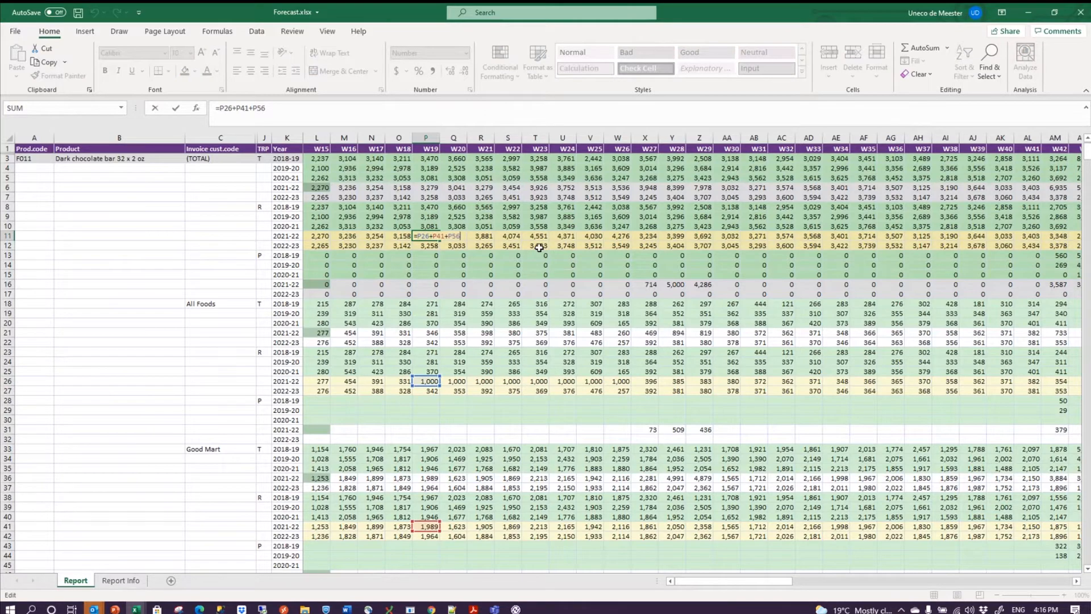
{"action": "scroll", "coordinate": [601, 410], "scroll_direction": "down", "scroll_amount": 2}
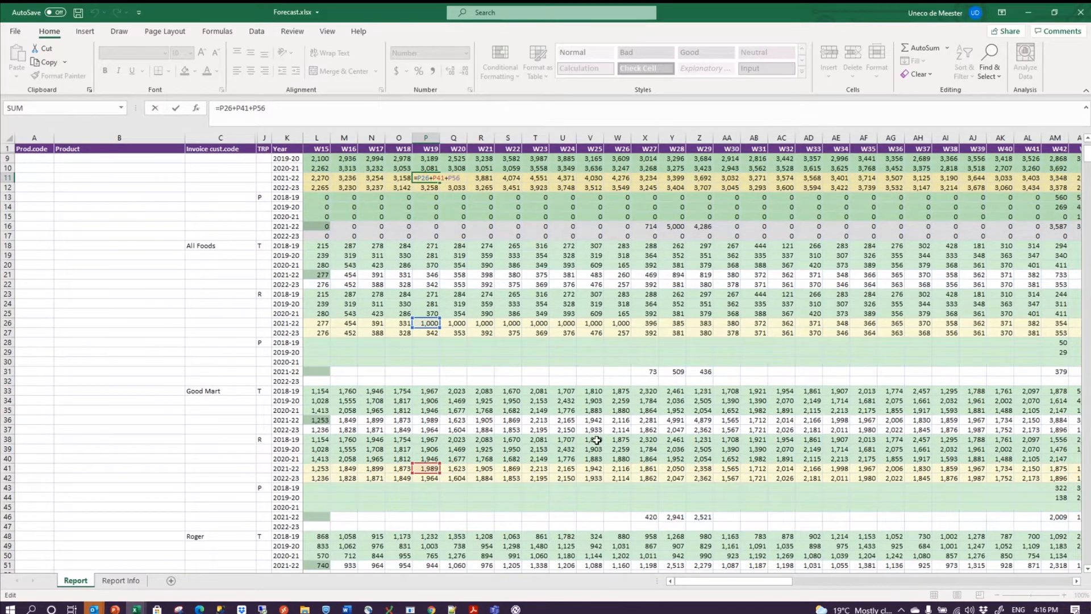
{"action": "scroll", "coordinate": [591, 442], "scroll_direction": "up", "scroll_amount": 2}
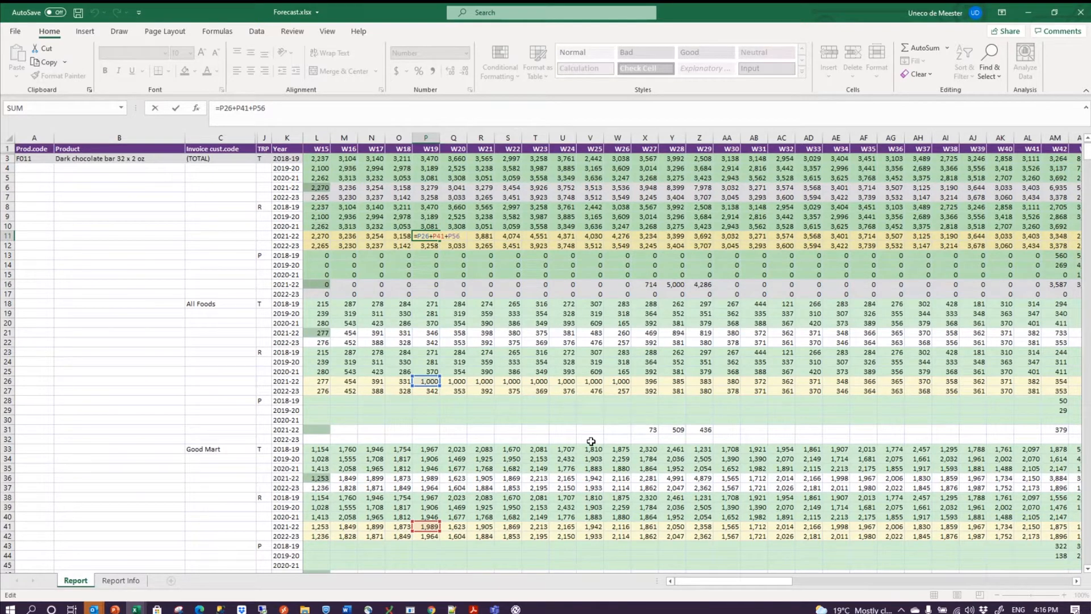
{"action": "key", "text": "Return"}
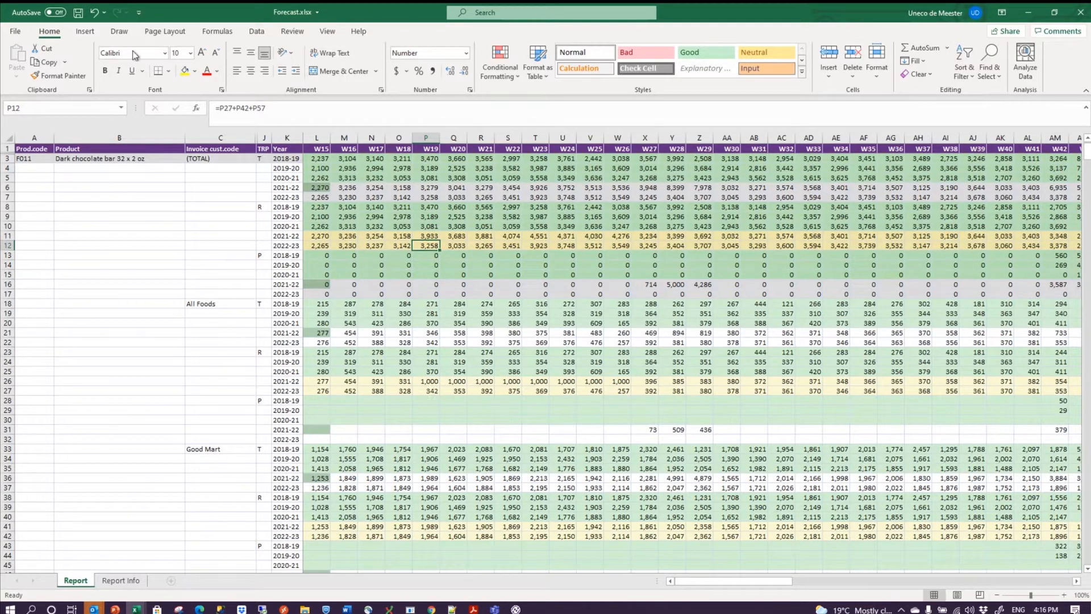
Save the workbook, switch to Outperform and import Forecast.xlsx from the Desktop for review.
{"action": "left_click", "coordinate": [79, 13]}
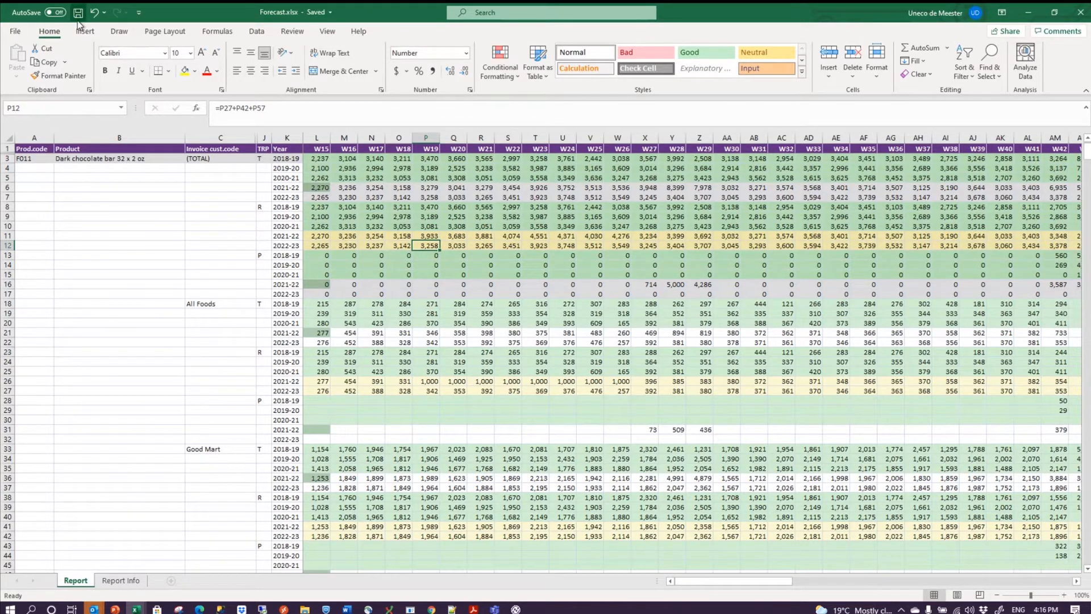
{"action": "left_click", "coordinate": [516, 609]}
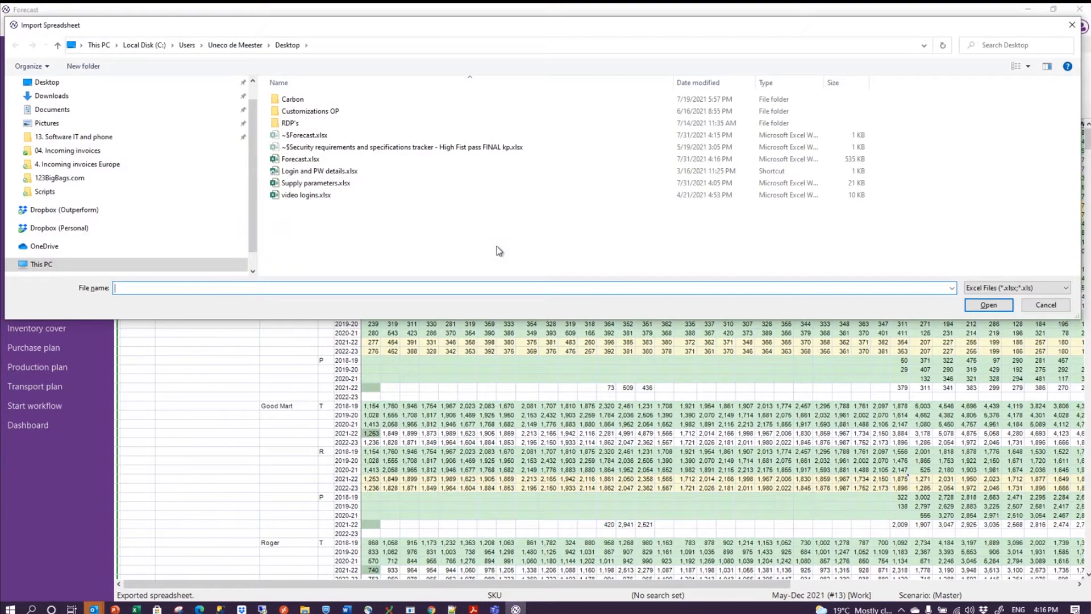
{"action": "left_click", "coordinate": [311, 159]}
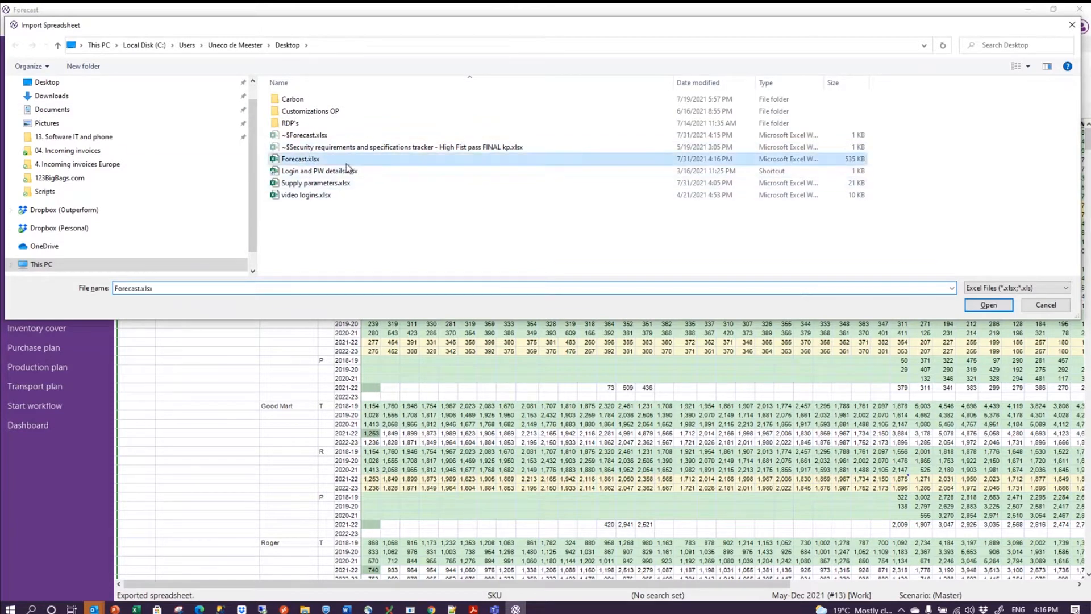
{"action": "left_click", "coordinate": [996, 306]}
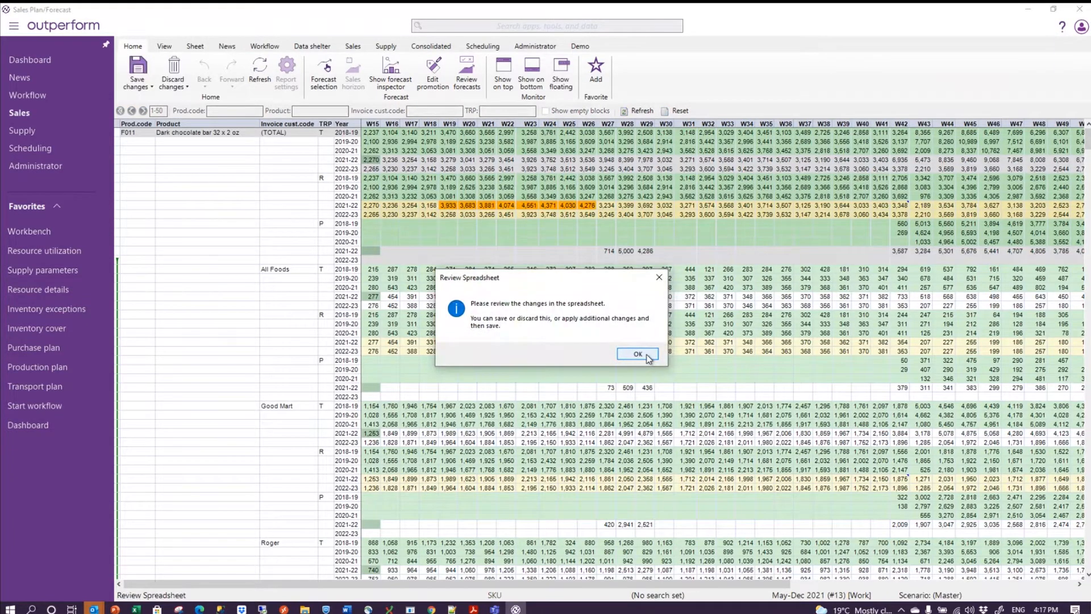
{"action": "left_click_drag", "start_coordinate": [624, 278], "coordinate": [902, 178]}
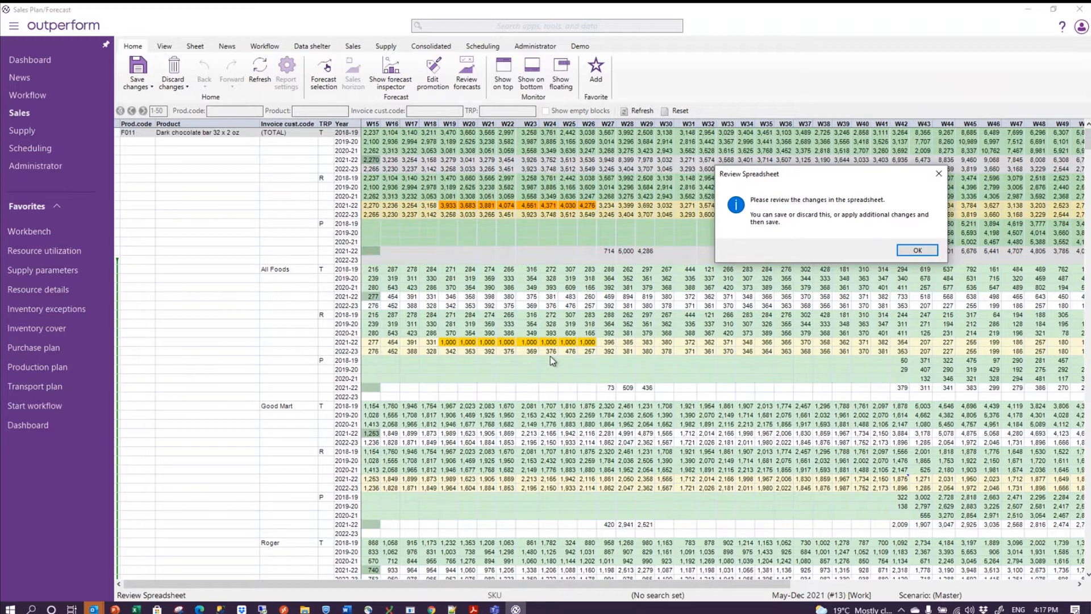
{"action": "left_click", "coordinate": [917, 250]}
Revert the W23 change in the All Foods R 2021-22 forecast row and set W32 through W35 to 1000.
{"action": "left_click", "coordinate": [518, 342]}
{"action": "right_click", "coordinate": [518, 343]}
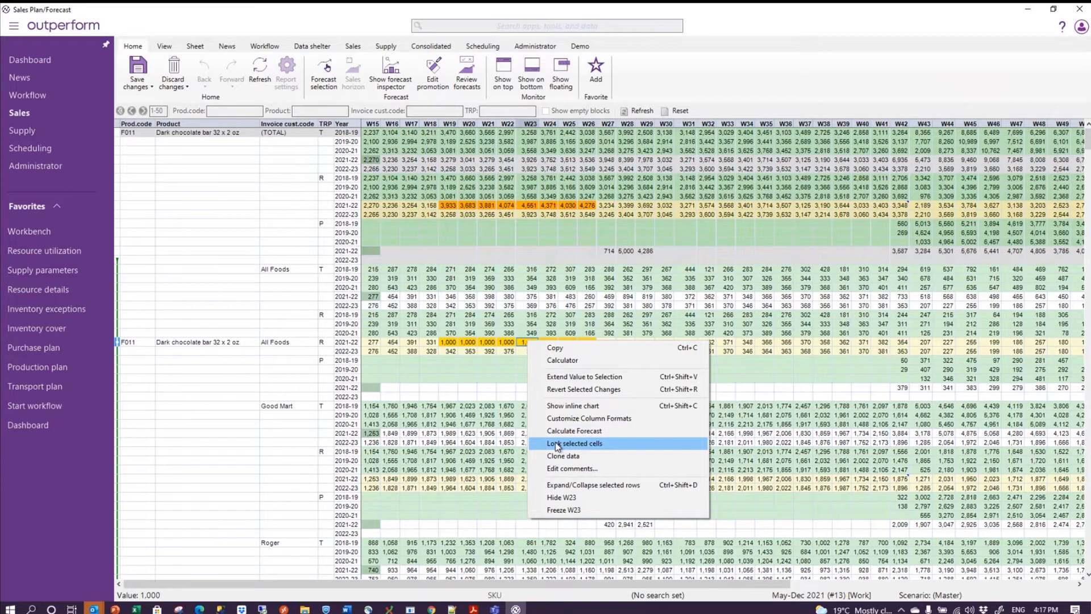
{"action": "left_click", "coordinate": [576, 390]}
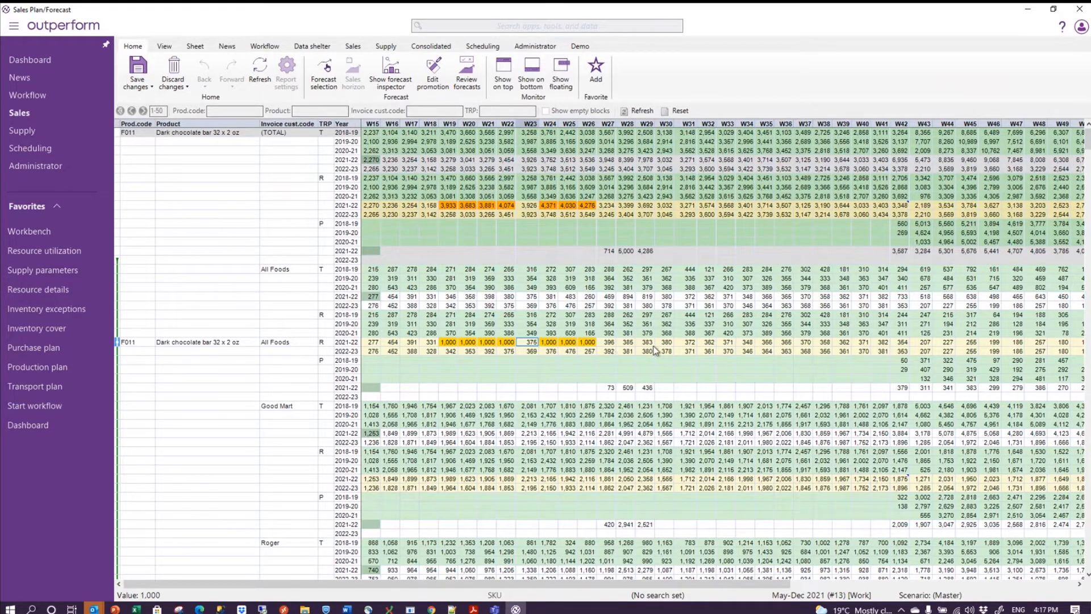
{"action": "left_click_drag", "start_coordinate": [708, 342], "coordinate": [762, 345]}
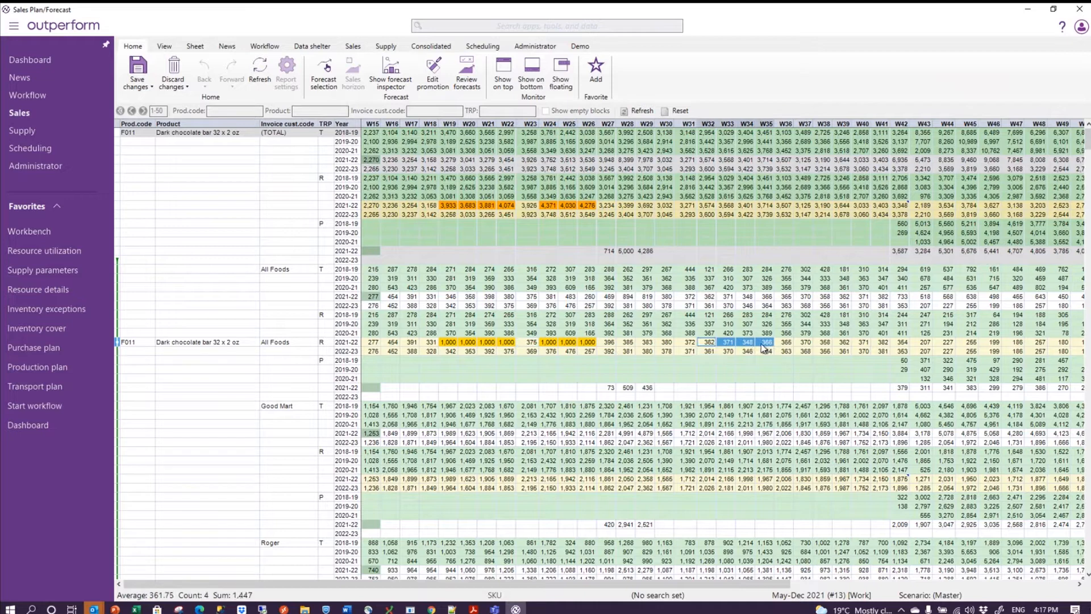
{"action": "type", "text": "1000"}
{"action": "key", "text": "Return"}
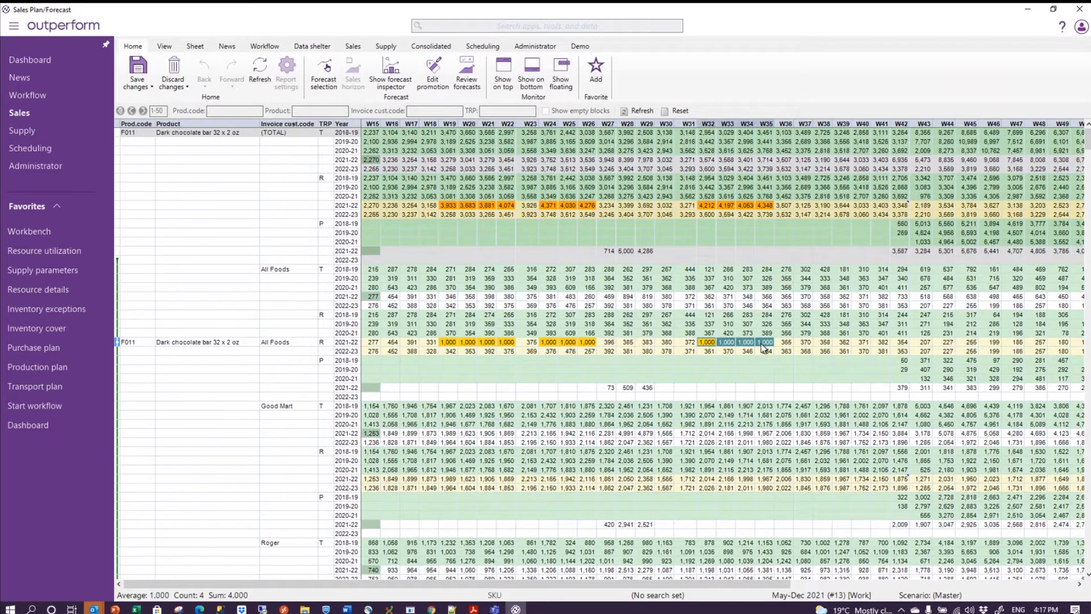
Discard all pending changes in the sales forecast, including the imported values, and reload the data.
{"action": "key", "text": "Escape"}
{"action": "key", "text": "Return"}
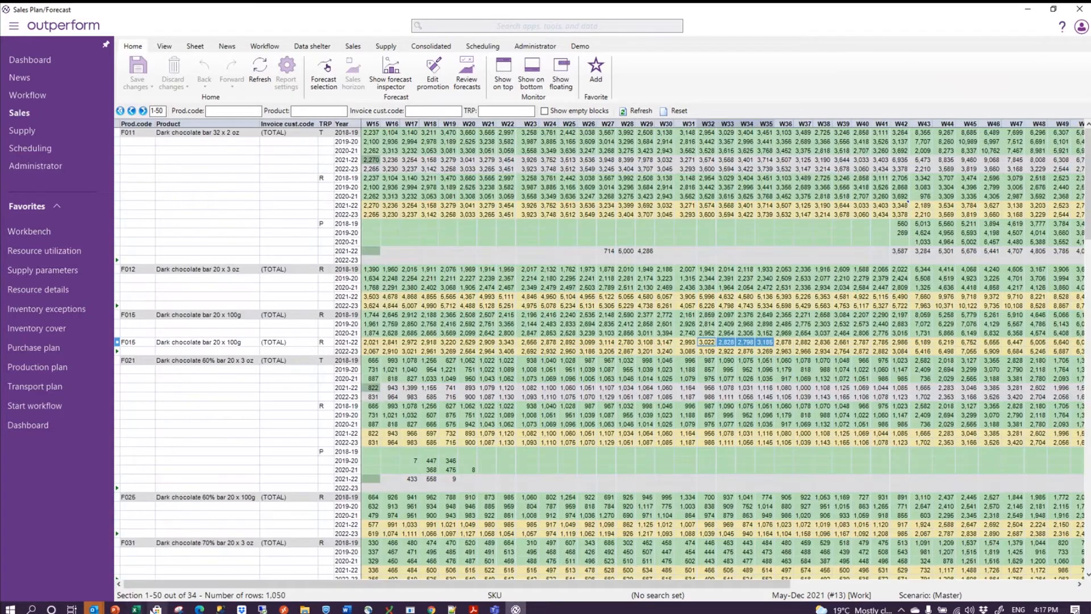
Switch to Forecast.xlsx in Excel, replace the All Foods customer code in C18 with Outperform, and save the workbook.
{"action": "mouse_move", "coordinate": [137, 609]}
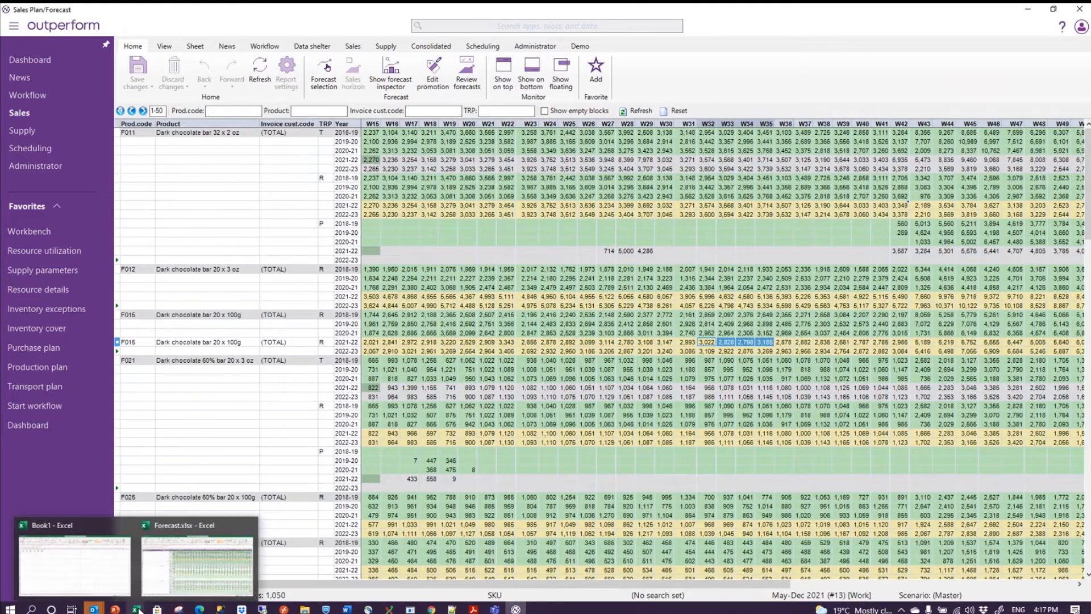
{"action": "left_click", "coordinate": [199, 560]}
{"action": "left_click", "coordinate": [212, 304]}
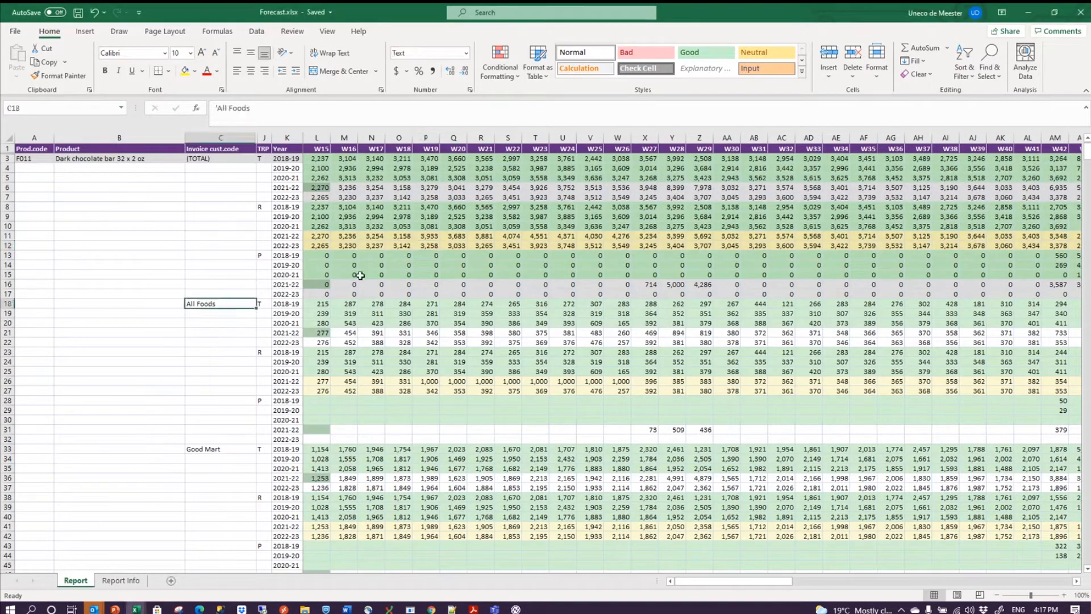
{"action": "type", "text": "Outperform"}
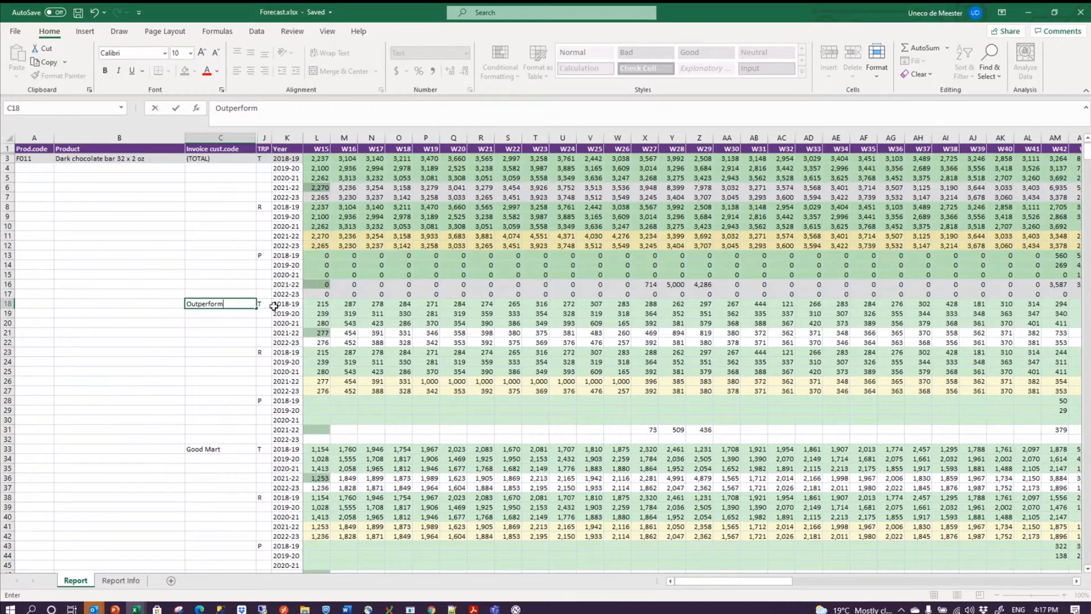
{"action": "key", "text": "Return"}
{"action": "key", "text": "ctrl+s"}
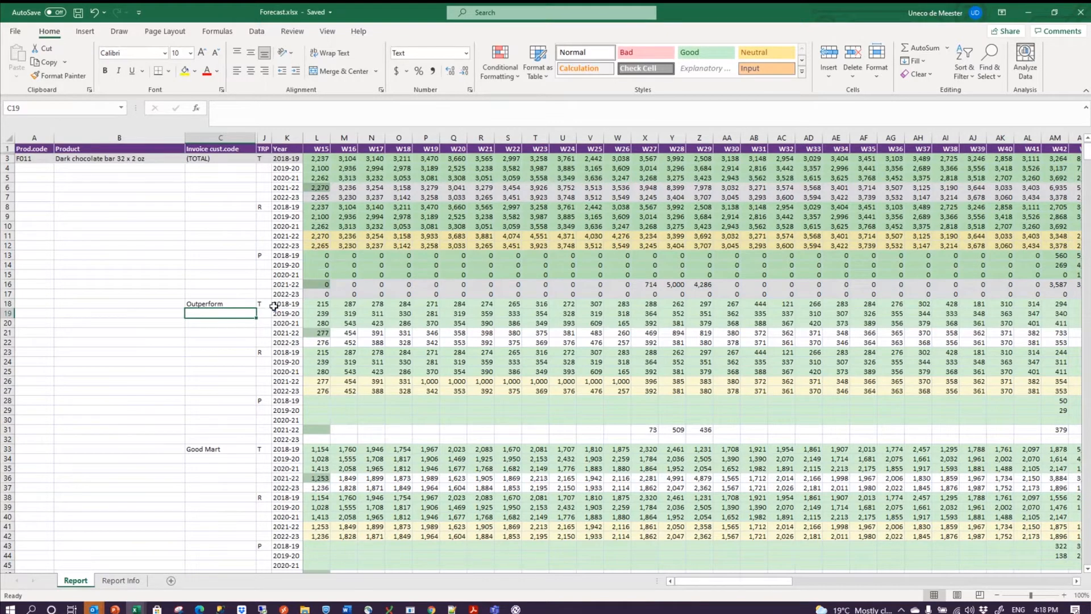
Switch to Outperform and try to import the modified Forecast.xlsx from the Desktop.
{"action": "left_click", "coordinate": [515, 609]}
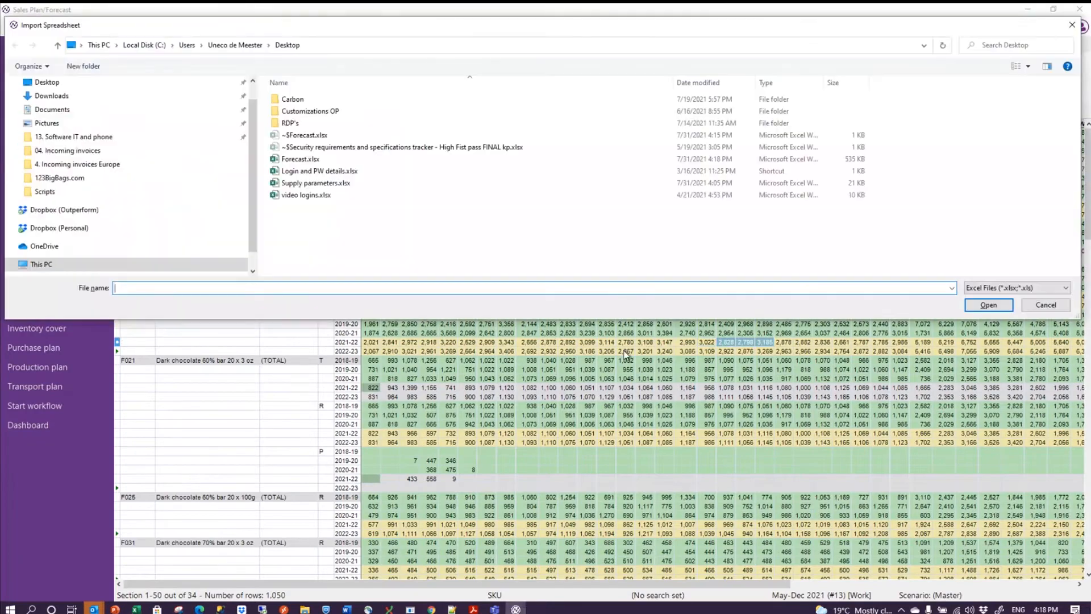
{"action": "left_click", "coordinate": [296, 159]}
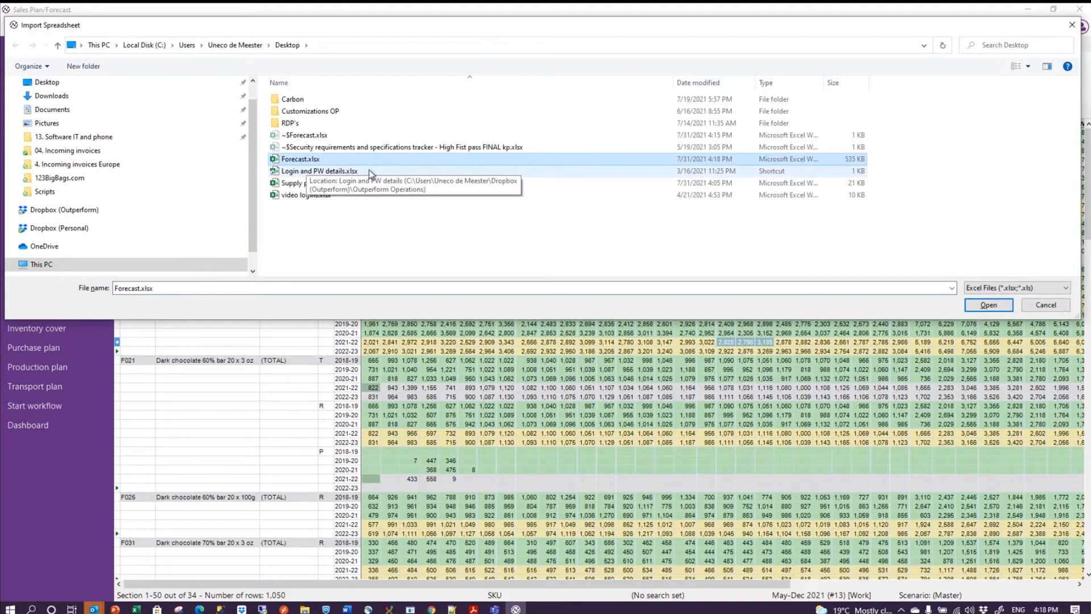
{"action": "left_click", "coordinate": [994, 306]}
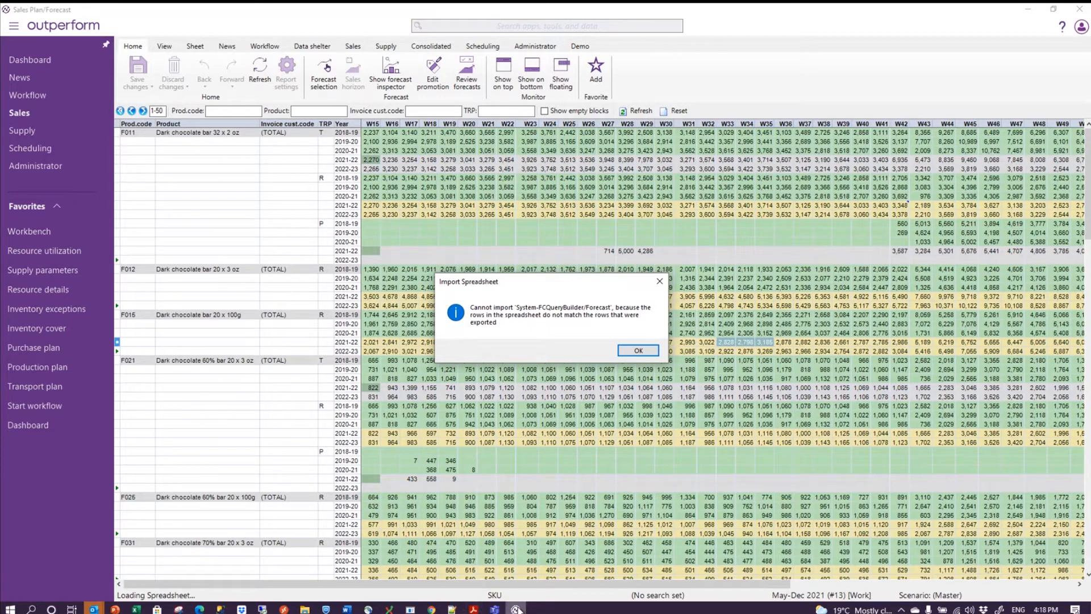
{"action": "left_click", "coordinate": [652, 352]}
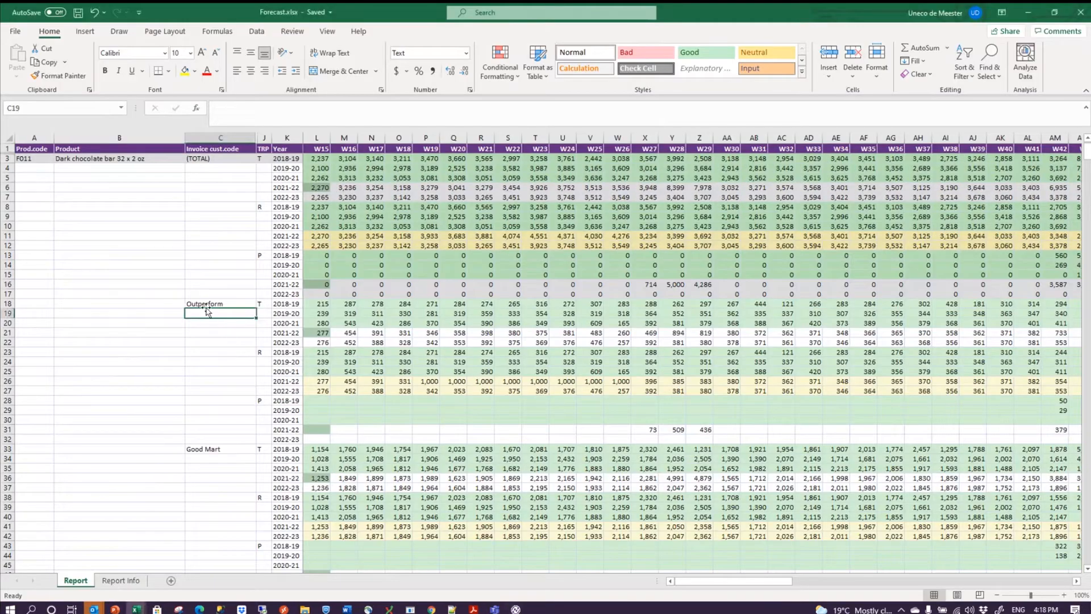
Return to the workbook in Excel, set the customer code in C18 back to All Foods, and save it.
{"action": "left_click", "coordinate": [200, 308]}
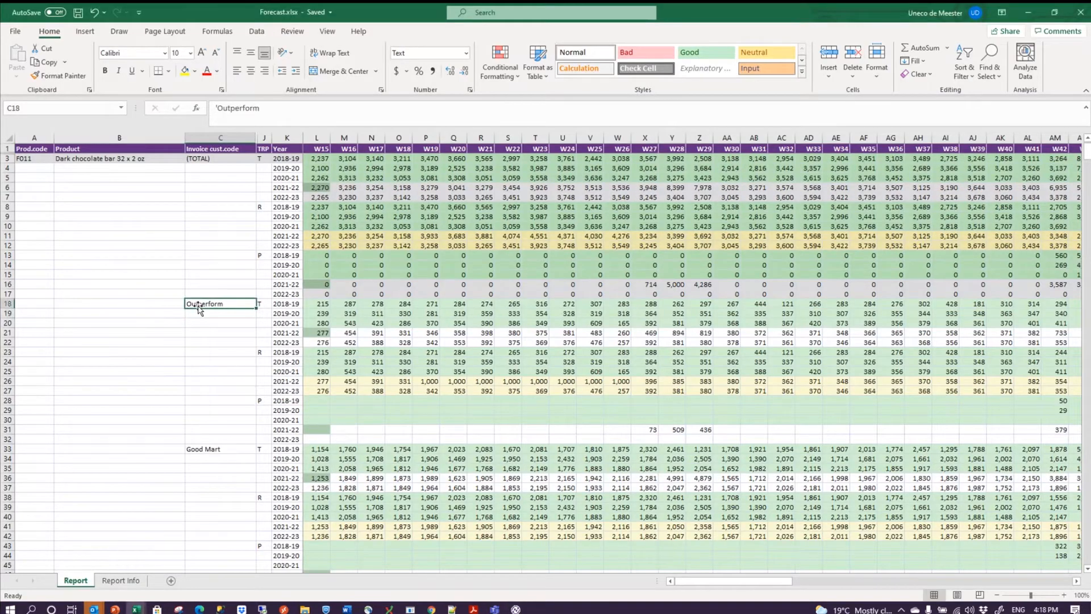
{"action": "type", "text": "All Foods"}
{"action": "key", "text": "Return"}
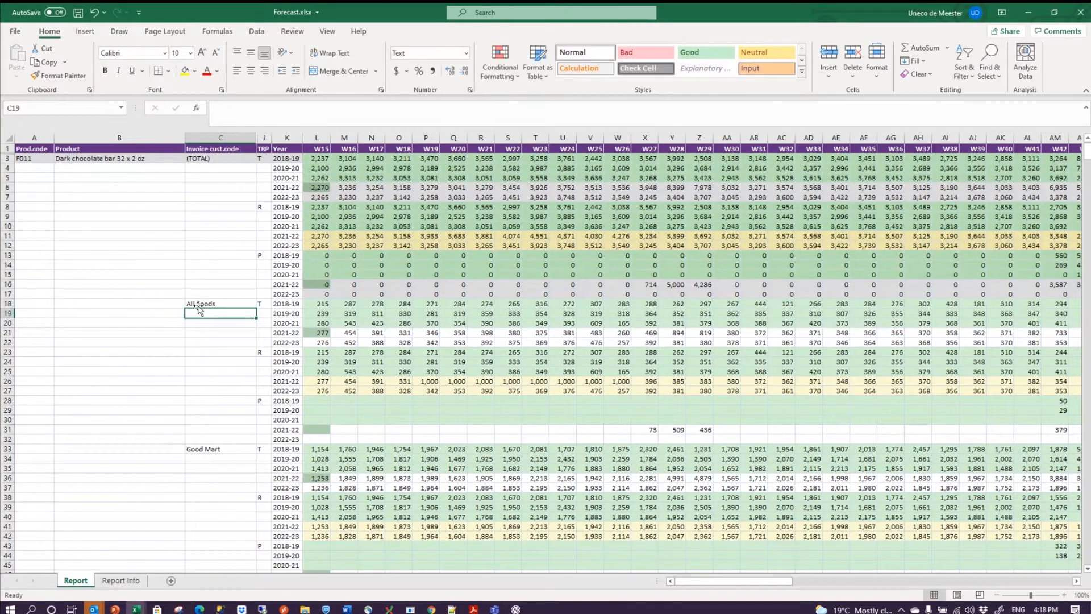
{"action": "key", "text": "ctrl+s"}
Switch to Outperform and import the corrected Forecast.xlsx from the Desktop for review.
{"action": "key", "text": "ctrl+i"}
{"action": "left_click", "coordinate": [516, 609]}
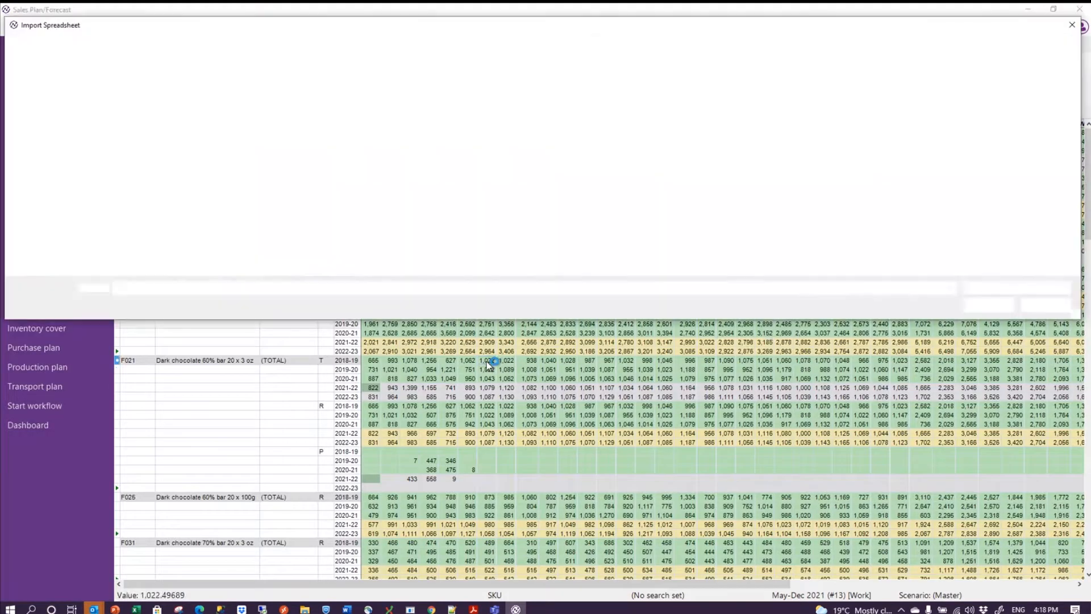
{"action": "left_click", "coordinate": [488, 159]}
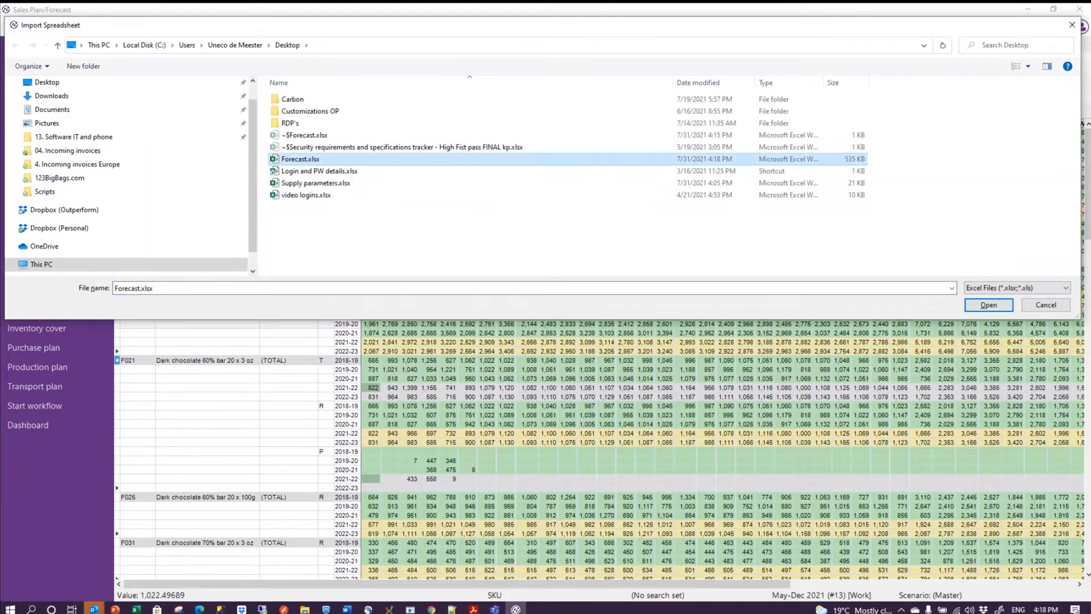
{"action": "left_click", "coordinate": [989, 306]}
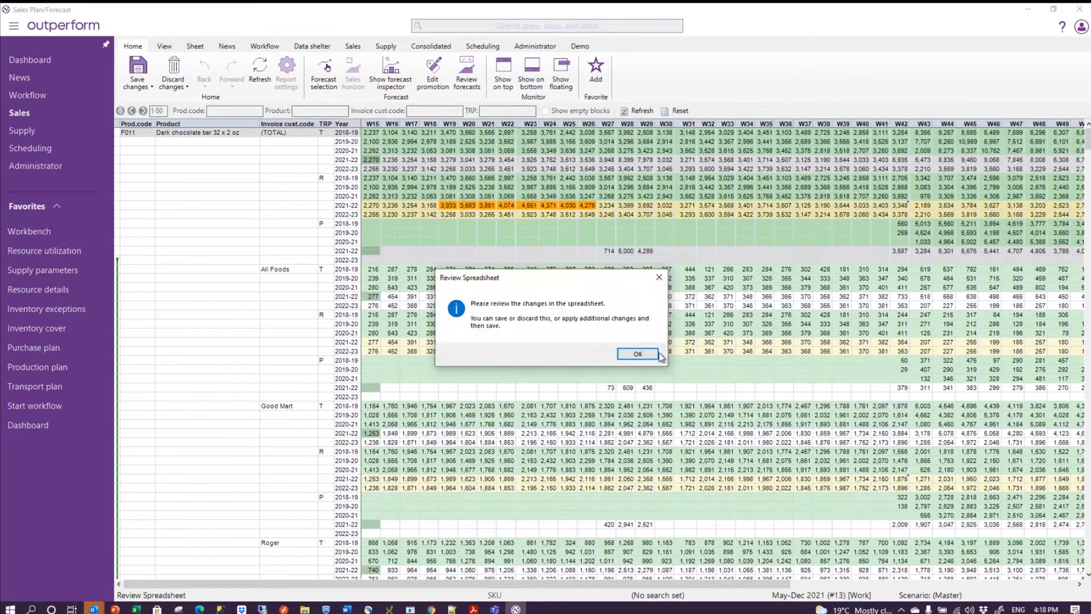
{"action": "left_click", "coordinate": [637, 353]}
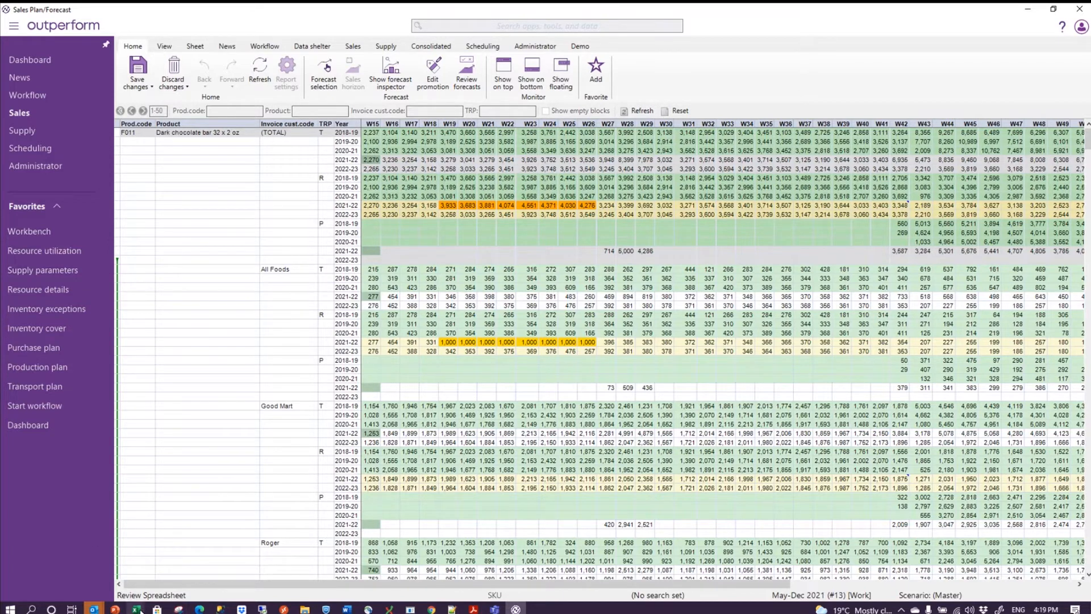
Switch to Forecast.xlsx in Excel, examine the export details on the Report Info sheet, and return to the Report sheet.
{"action": "mouse_move", "coordinate": [138, 610]}
{"action": "left_click", "coordinate": [212, 586]}
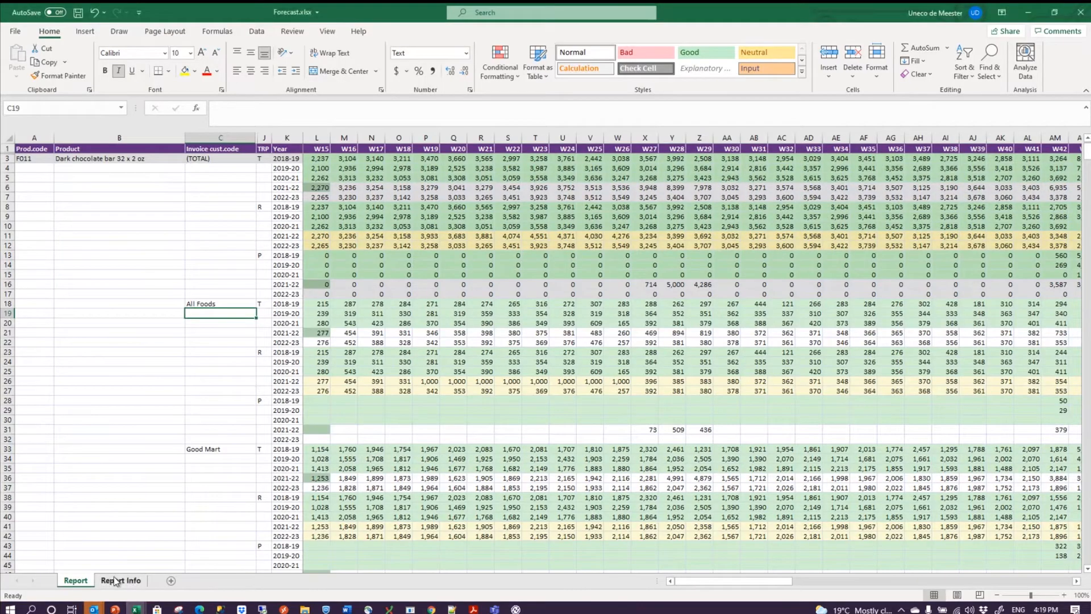
{"action": "left_click", "coordinate": [116, 581]}
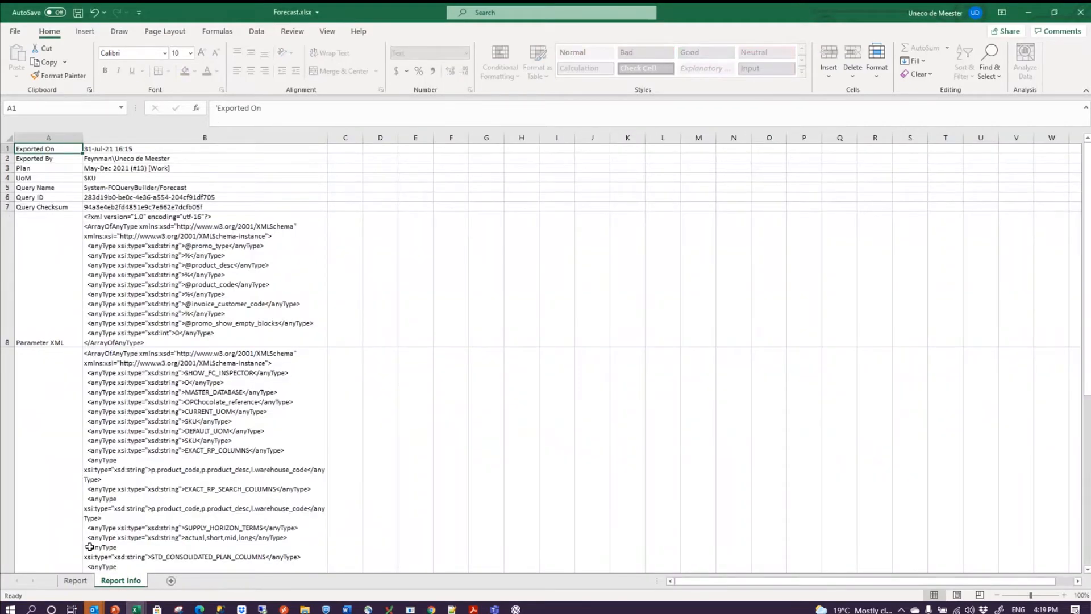
{"action": "left_click", "coordinate": [77, 581]}
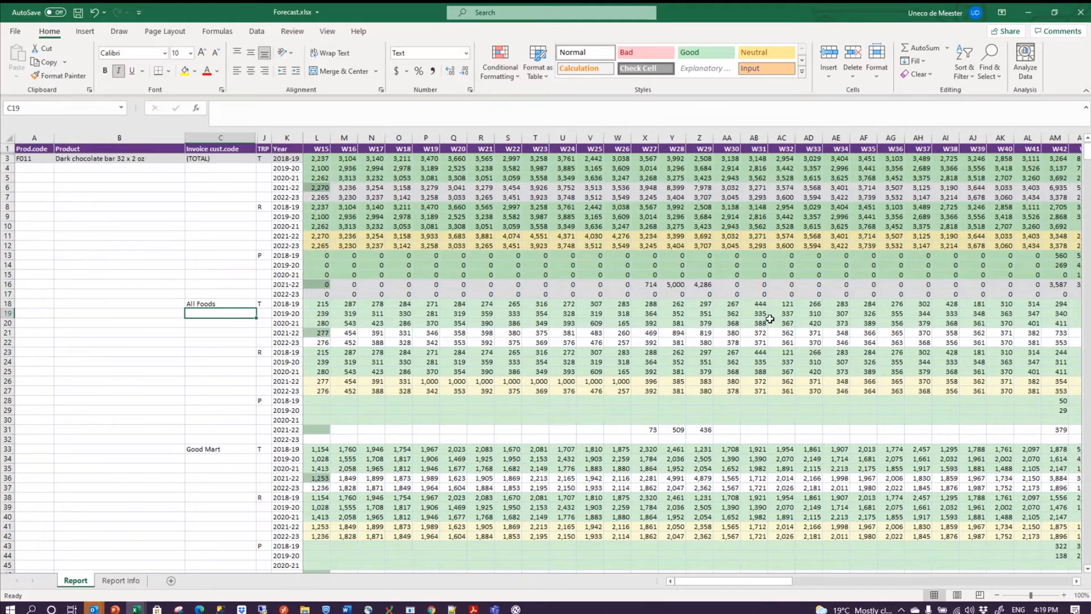
Cancel closing the Forecast.xlsx workbook and save it.
{"action": "left_click", "coordinate": [1081, 12]}
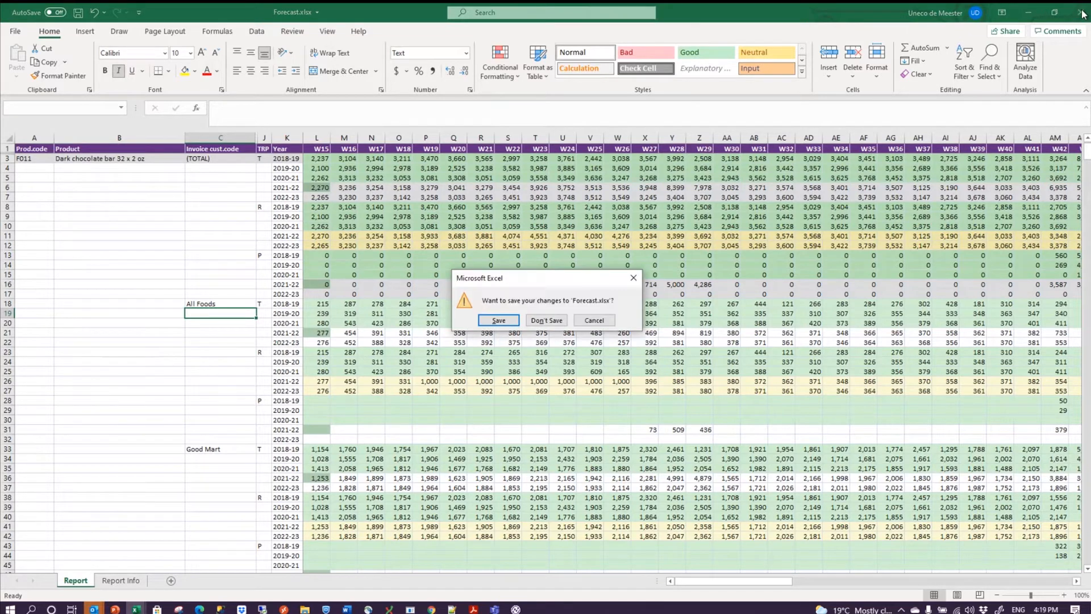
{"action": "left_click", "coordinate": [577, 320]}
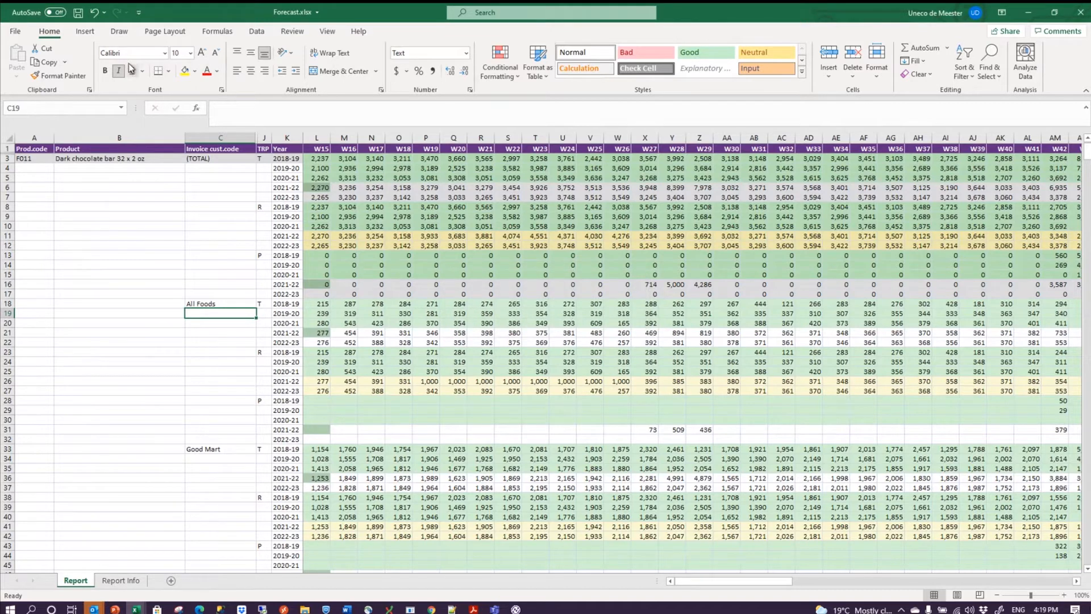
{"action": "left_click", "coordinate": [78, 13]}
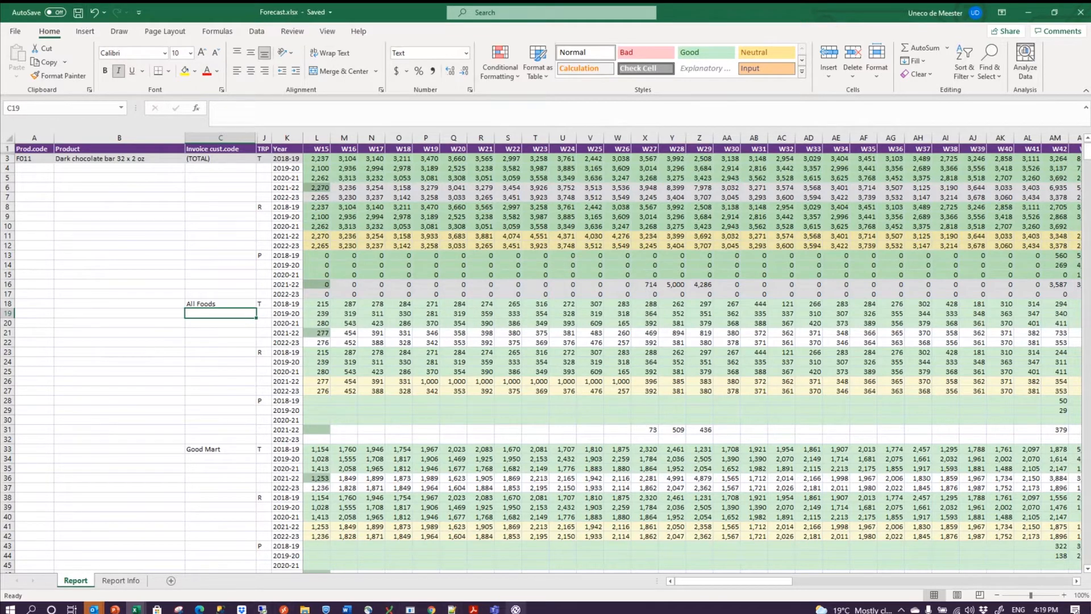
Switch to Outperform and refresh the sales forecast, discarding the imported changes.
{"action": "left_click", "coordinate": [517, 610]}
{"action": "key", "text": "F5"}
{"action": "key", "text": "Return"}
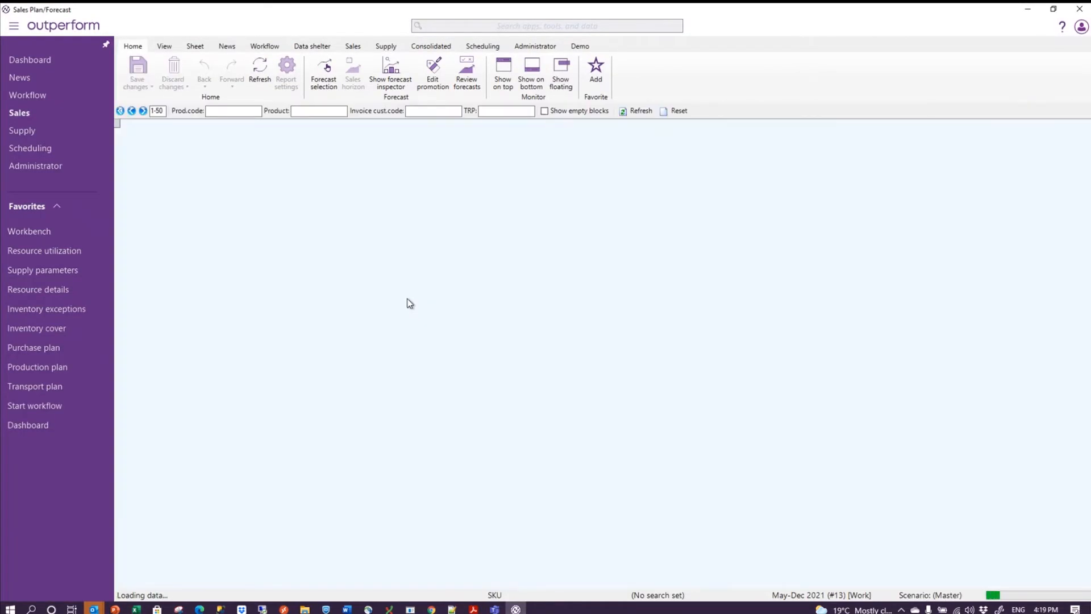
Try to export the sales forecast to the Desktop, replacing the existing Forecast.xlsx.
{"action": "key", "text": "ctrl+e"}
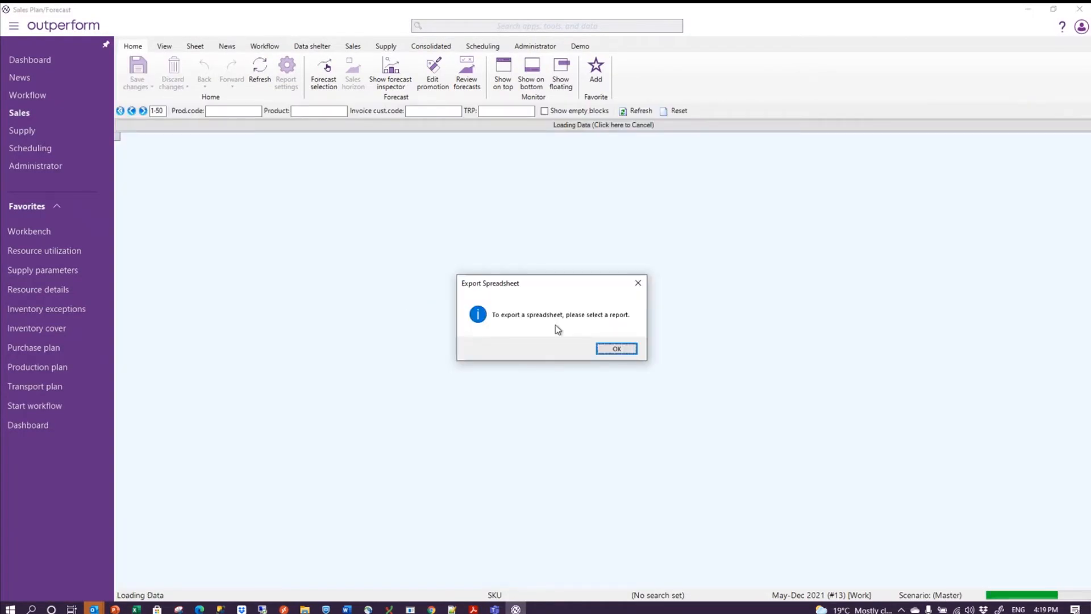
{"action": "left_click", "coordinate": [619, 348]}
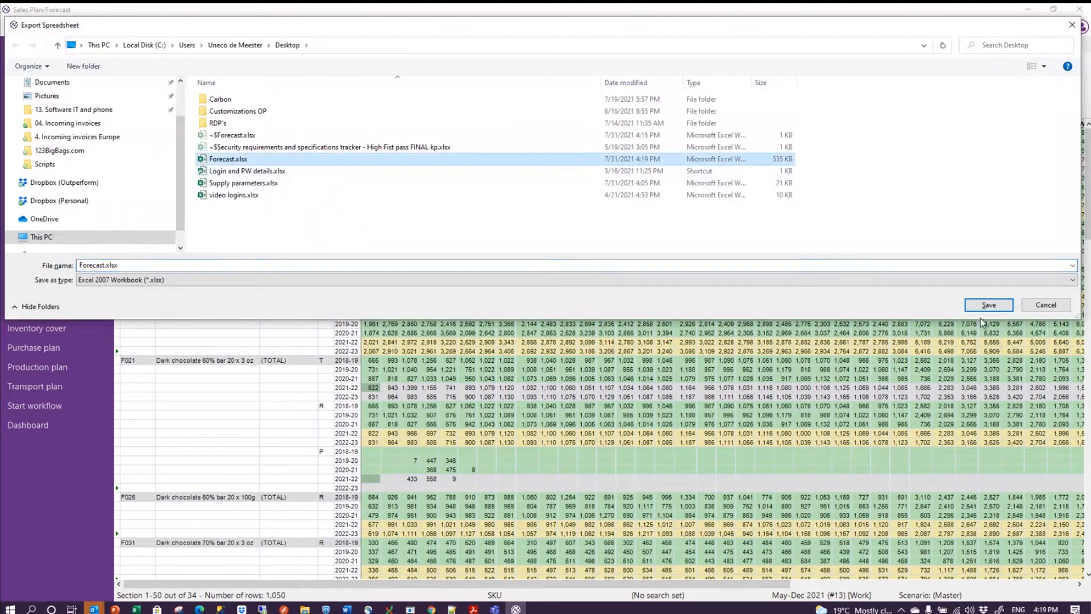
{"action": "left_click", "coordinate": [989, 306]}
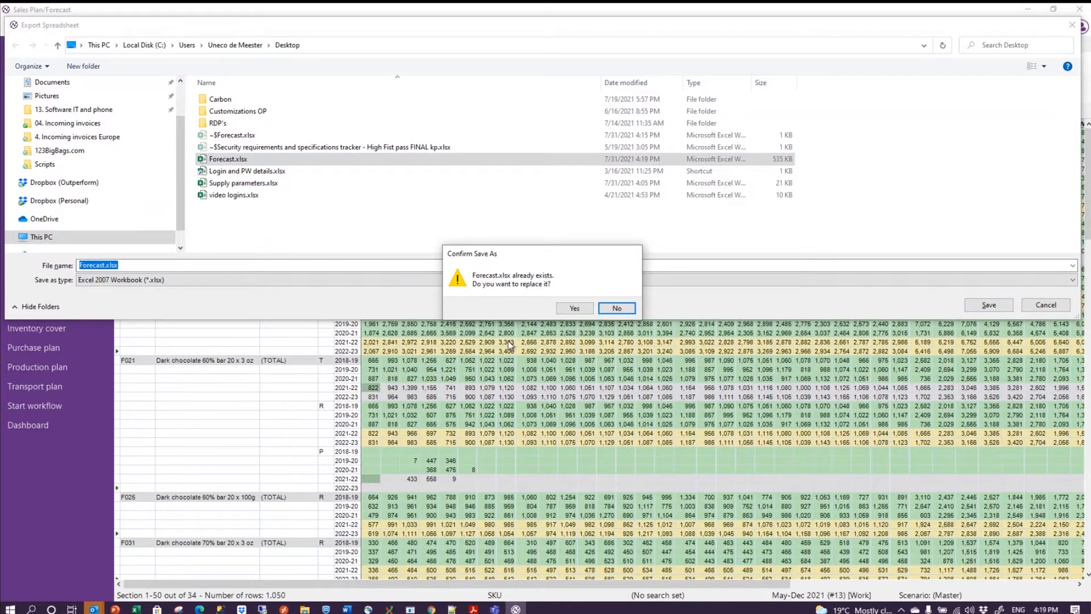
{"action": "left_click", "coordinate": [569, 308]}
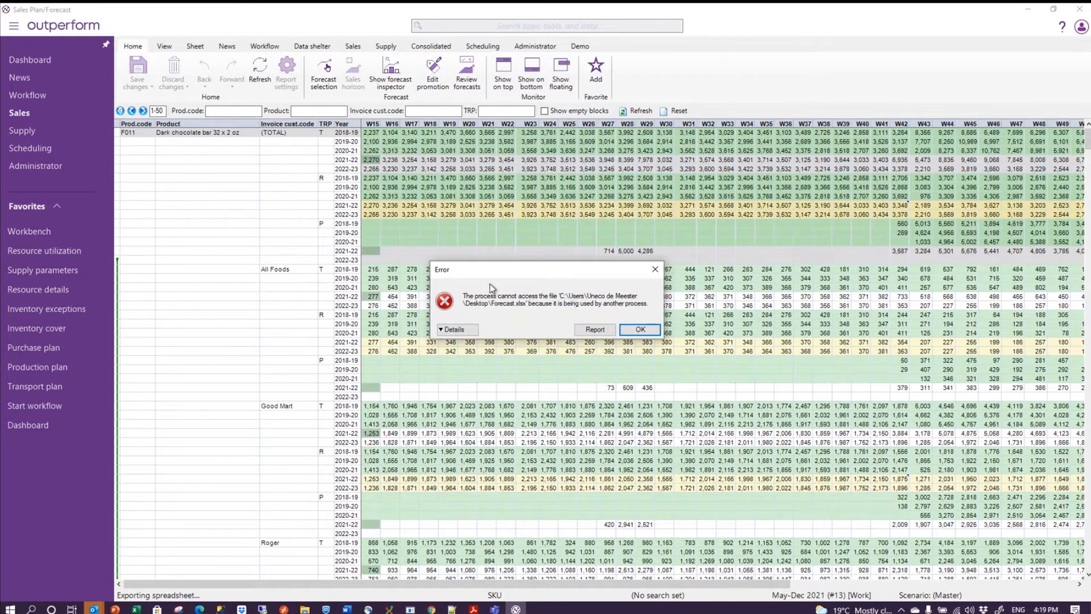
{"action": "left_click", "coordinate": [641, 332]}
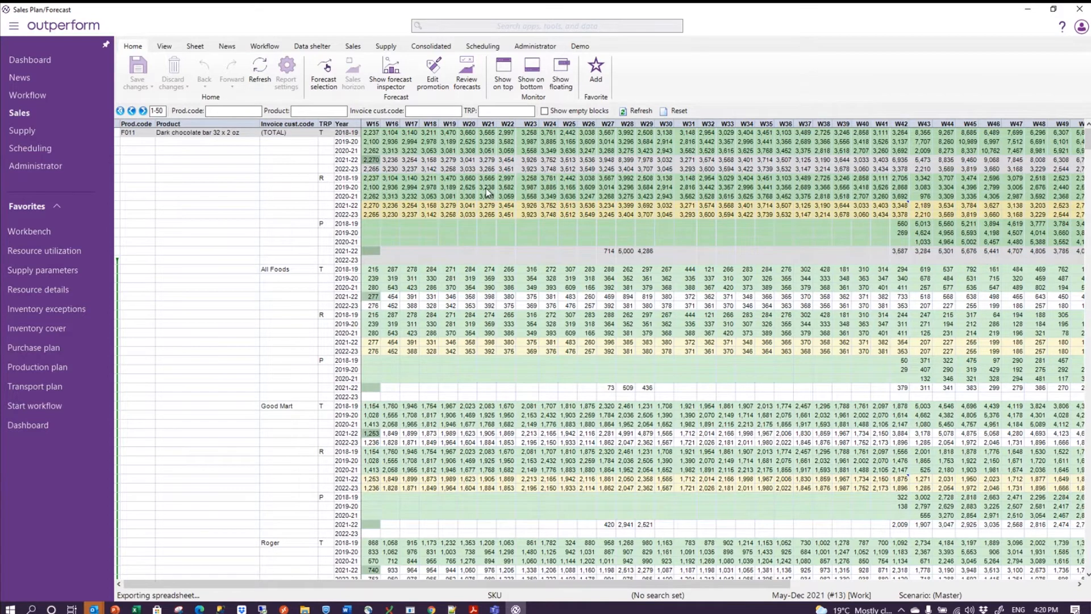
Open the supply parameters report and export it to the Desktop as Supply parameters.xlsx, replacing the existing file.
{"action": "left_click", "coordinate": [386, 46]}
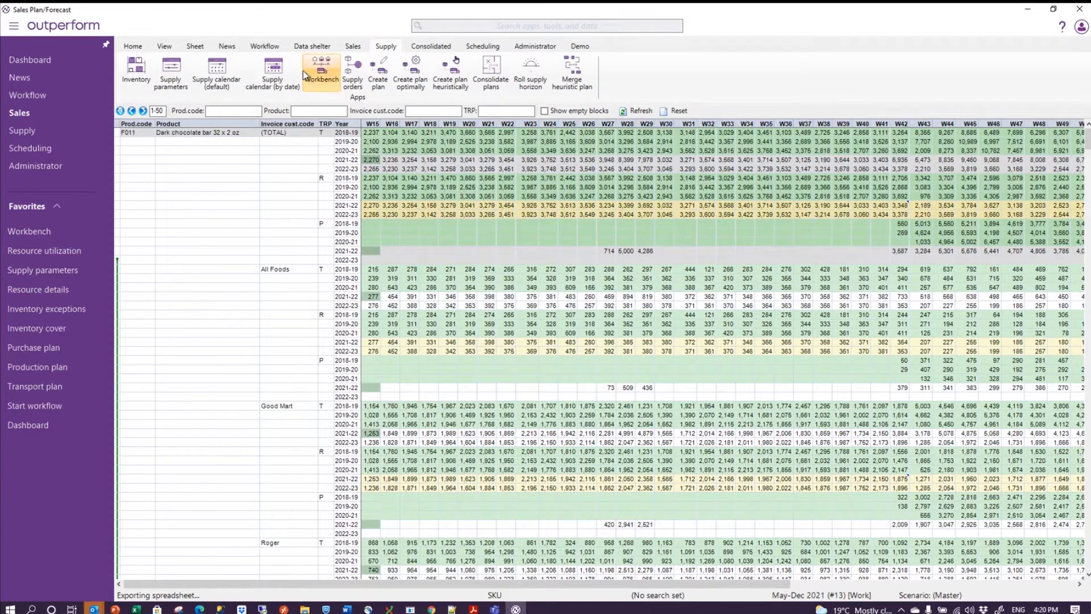
{"action": "left_click", "coordinate": [172, 75]}
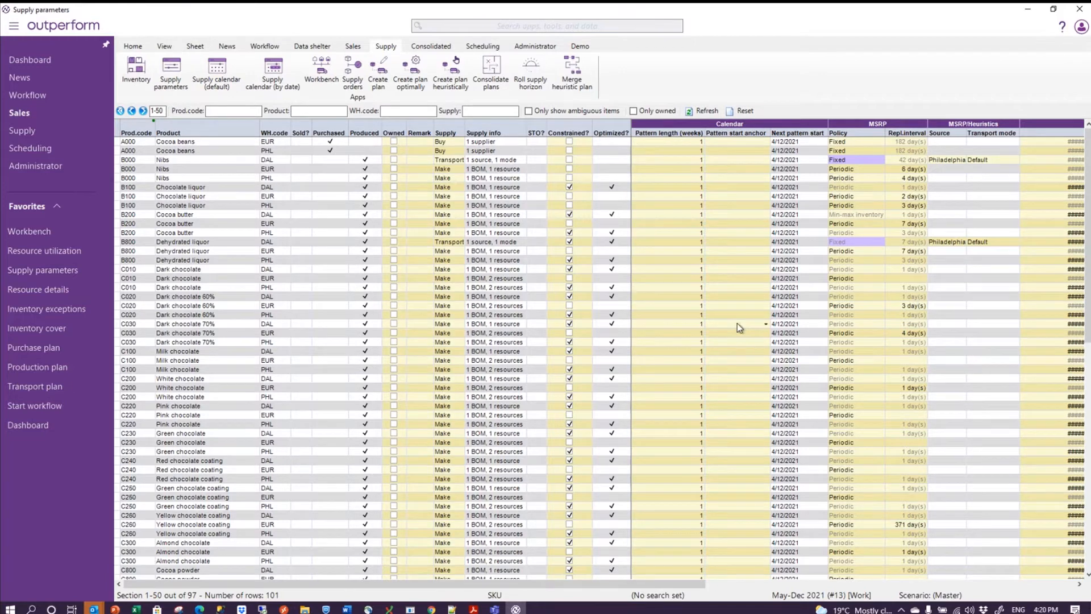
{"action": "key", "text": "ctrl+e"}
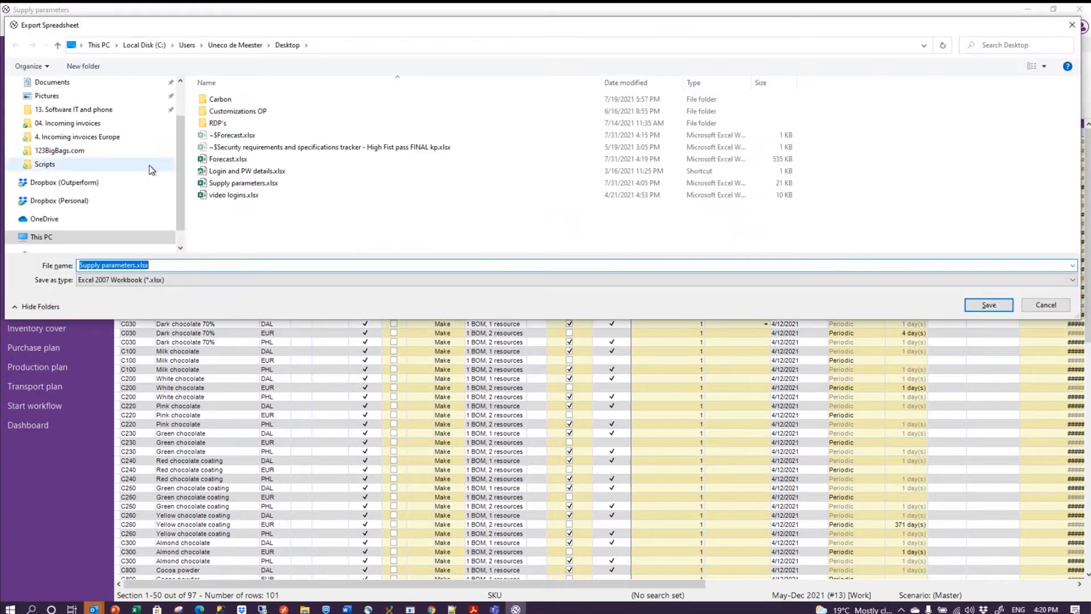
{"action": "left_click", "coordinate": [210, 184]}
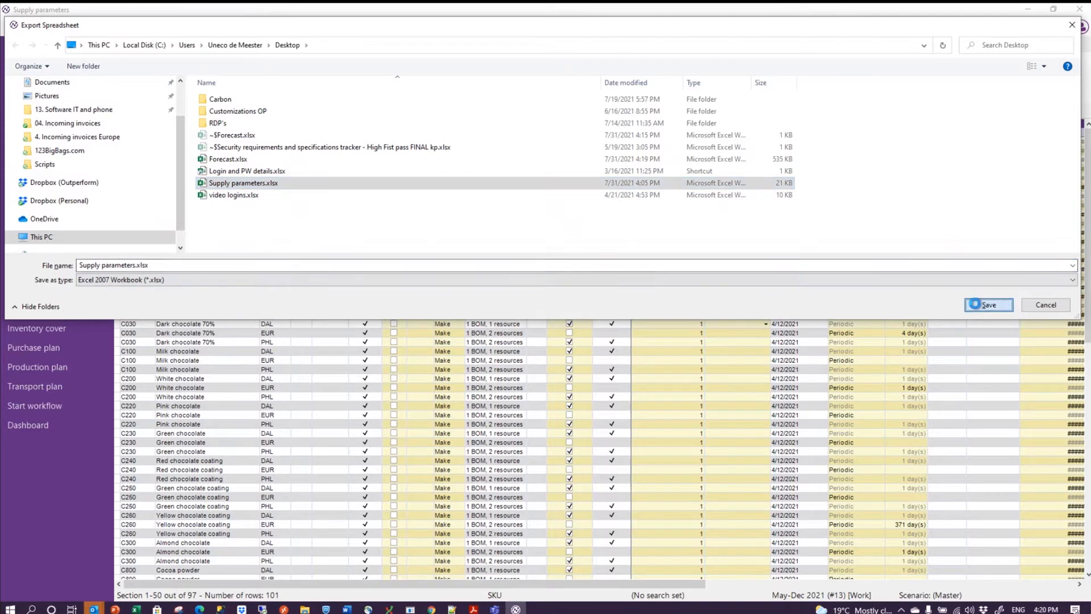
{"action": "left_click", "coordinate": [987, 306]}
{"action": "left_click", "coordinate": [574, 307]}
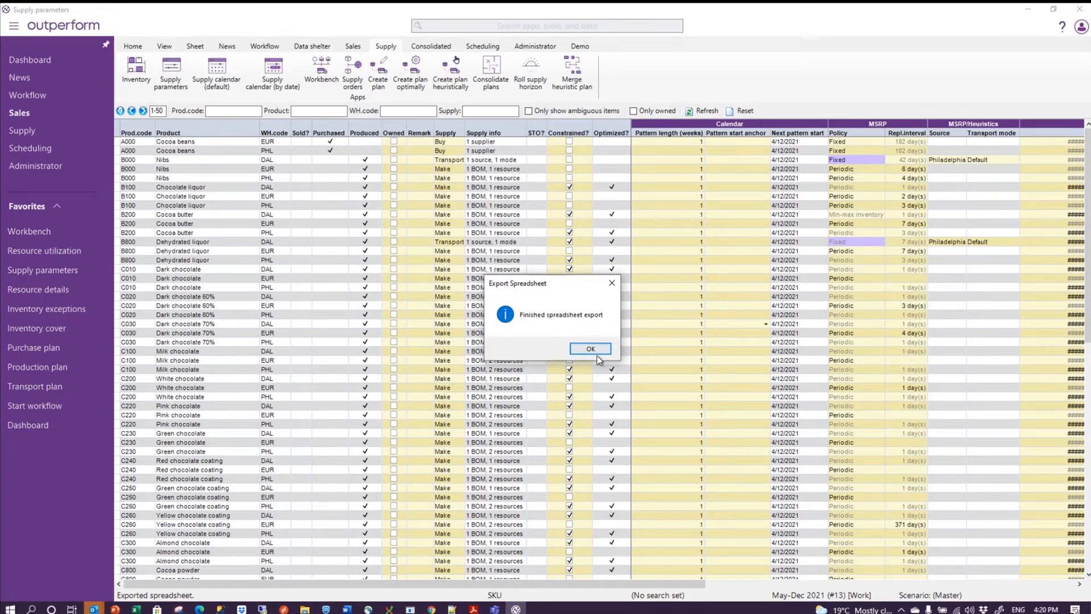
{"action": "left_click", "coordinate": [591, 349]}
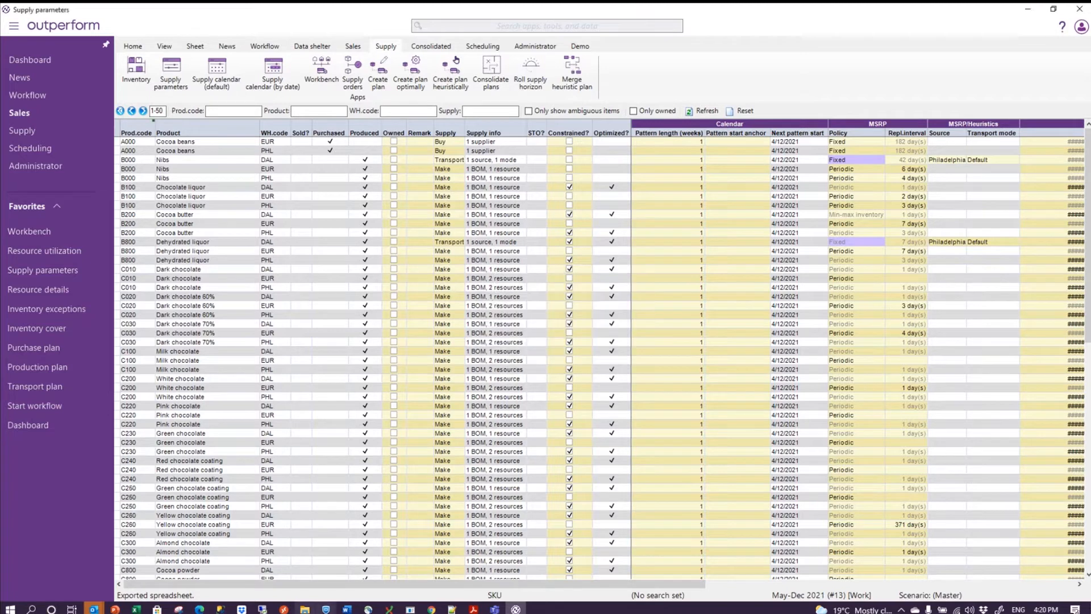
Switch to File Explorer and open Supply parameters.xlsx from the Desktop in Excel.
{"action": "left_click", "coordinate": [305, 609]}
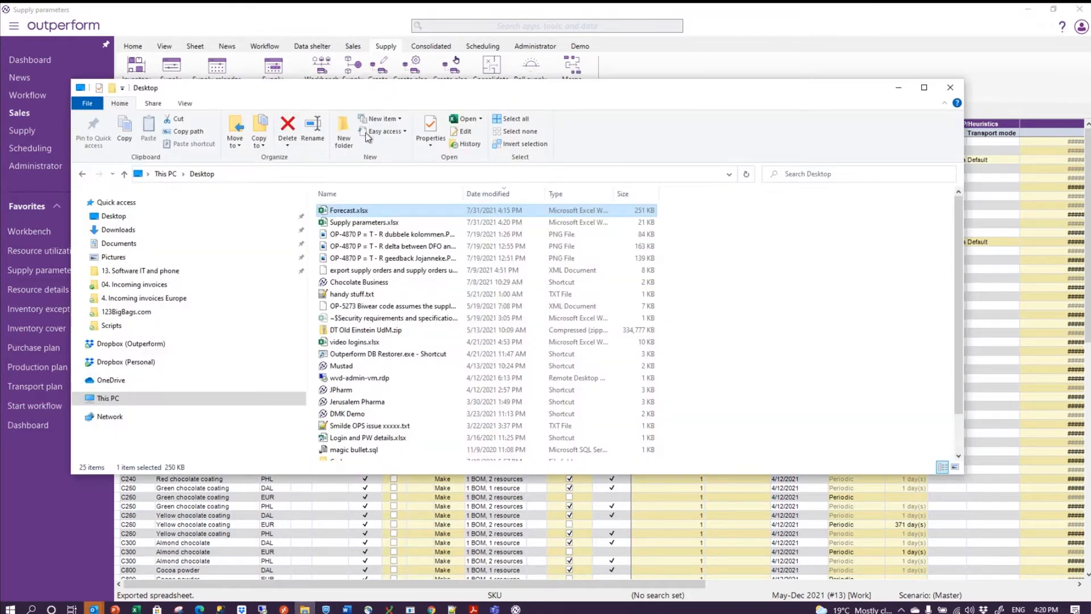
{"action": "left_click", "coordinate": [353, 224]}
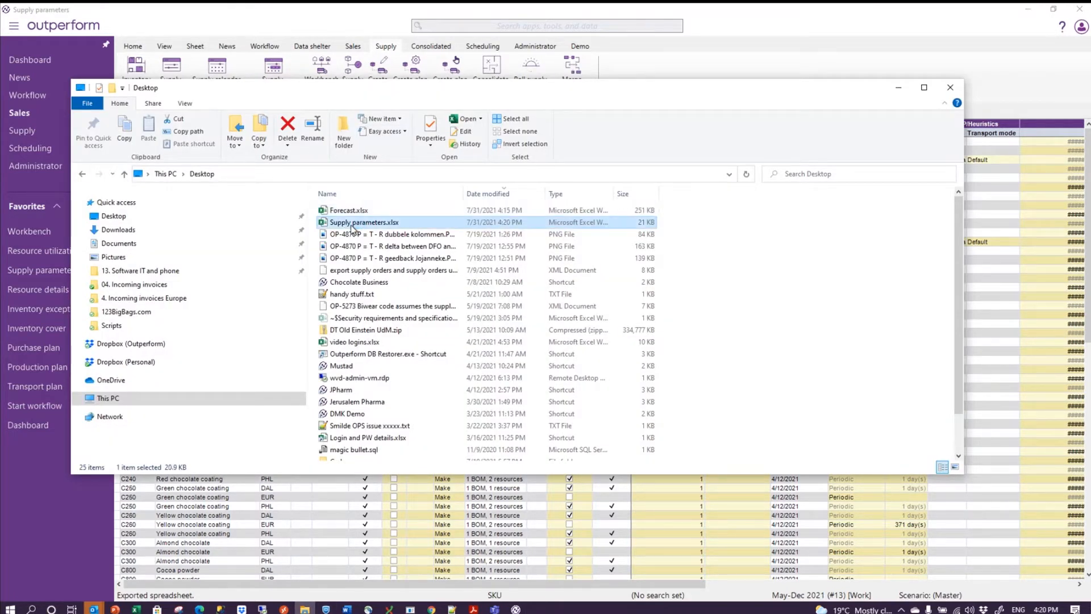
{"action": "double_click", "coordinate": [352, 226]}
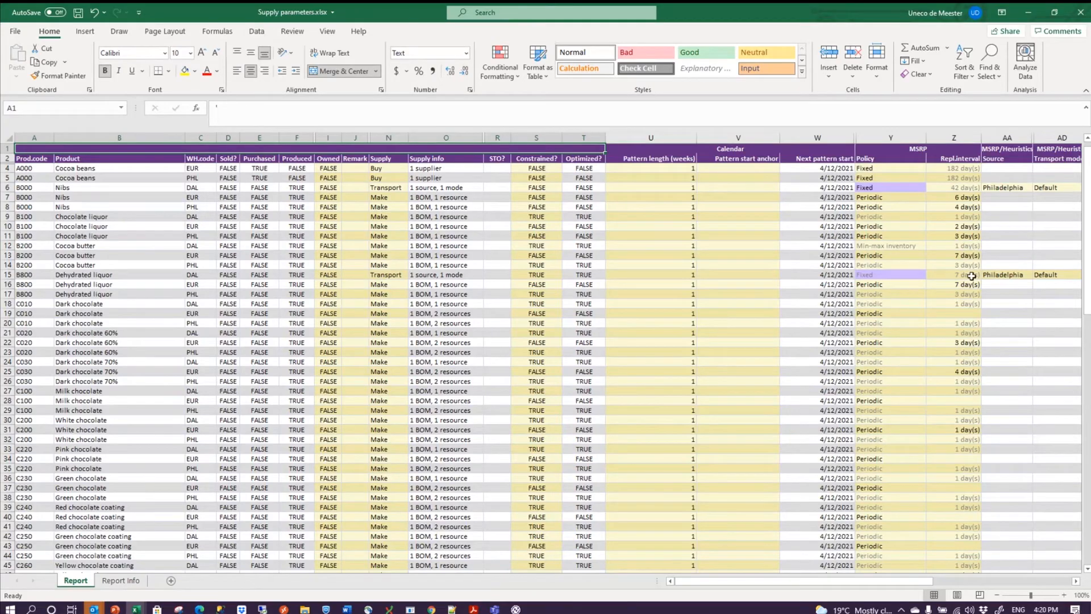
Set the replenishment intervals in cells Z15 to Z28 to 10 days and save the workbook.
{"action": "left_click_drag", "start_coordinate": [970, 275], "coordinate": [969, 402]}
{"action": "type", "text": "10"}
{"action": "key", "text": "ctrl+Return"}
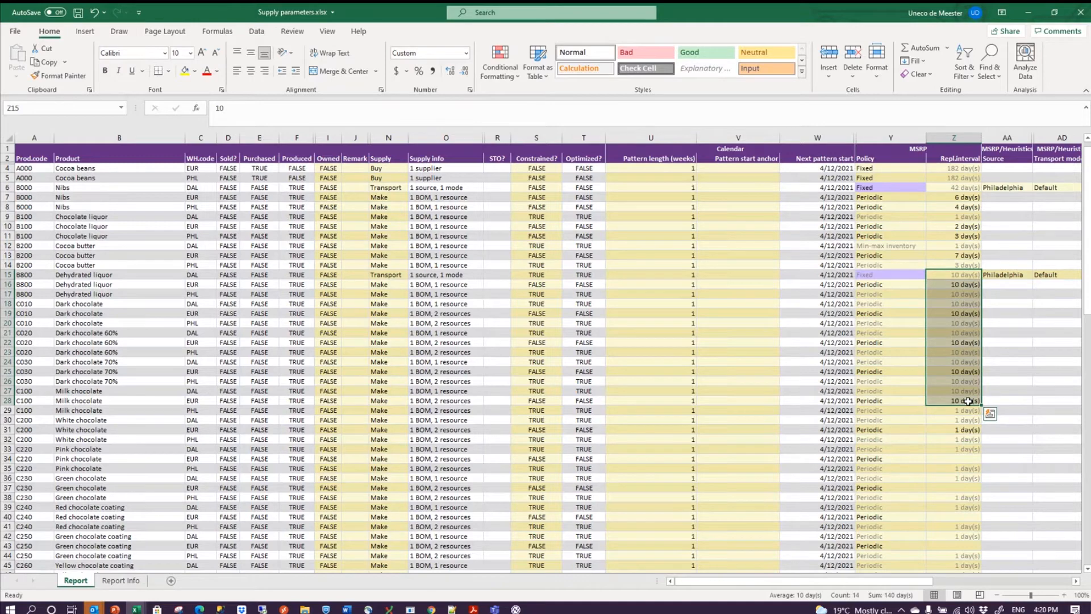
{"action": "key", "text": "ctrl+s"}
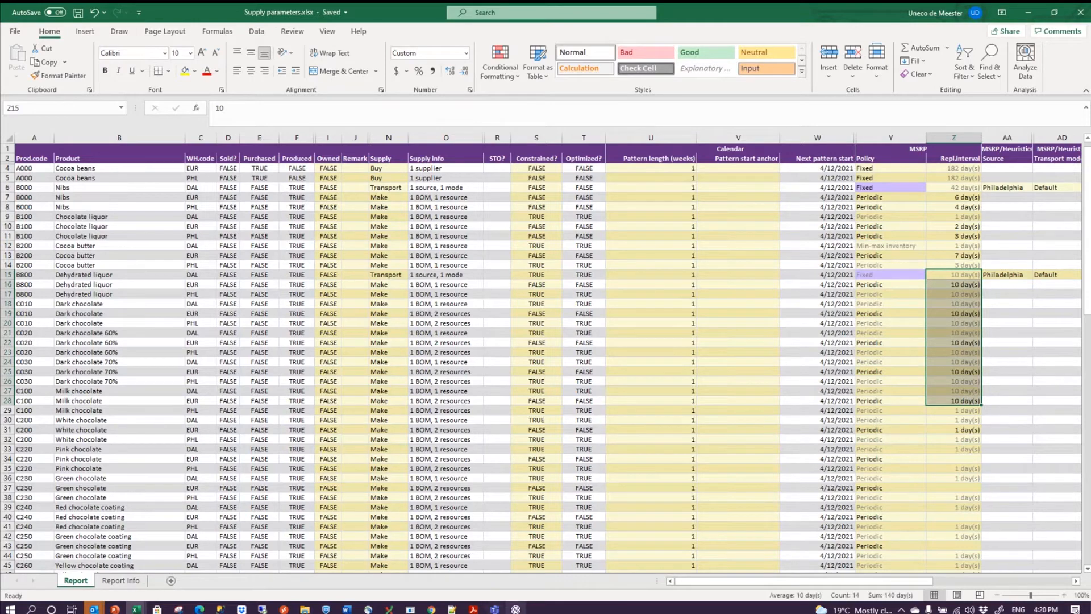
Switch to Outperform, import the edited Supply parameters.xlsx for review, and discard the imported changes.
{"action": "left_click", "coordinate": [516, 609]}
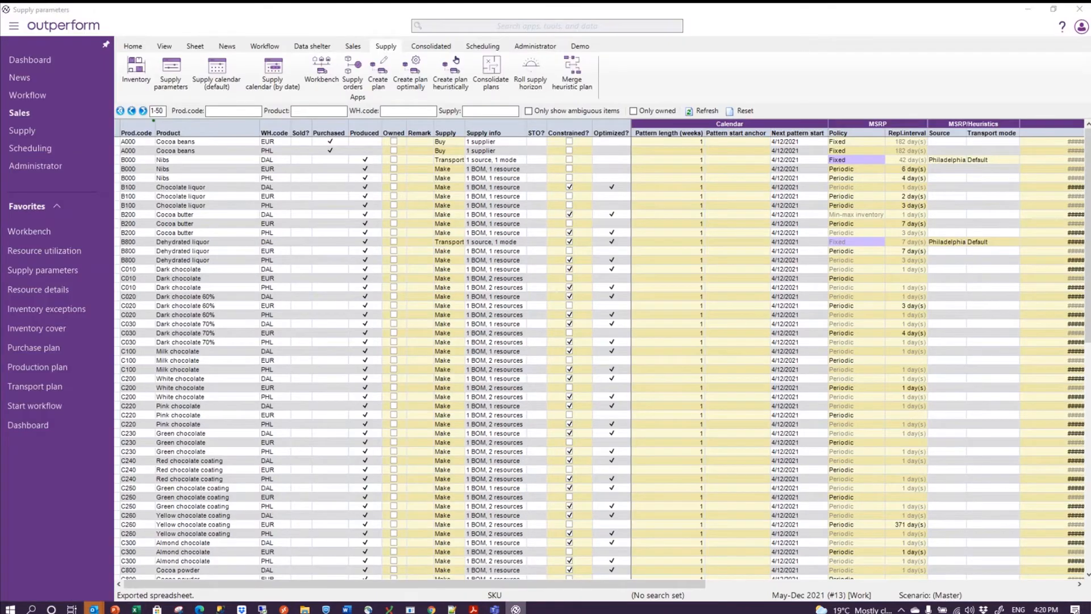
{"action": "key", "text": "alt+Tab"}
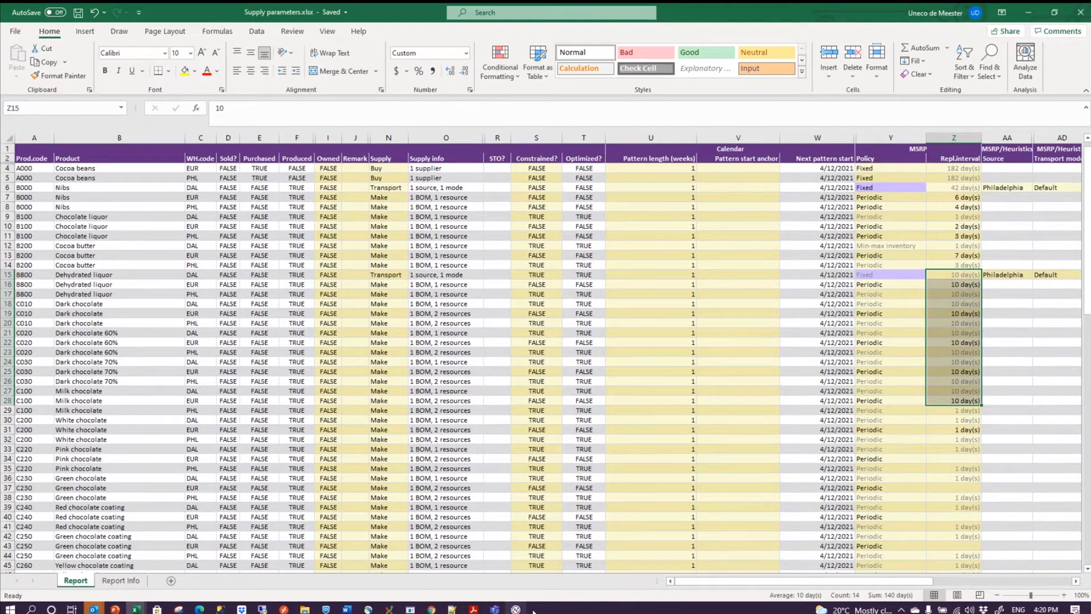
{"action": "left_click", "coordinate": [515, 609]}
{"action": "key", "text": "ctrl+i"}
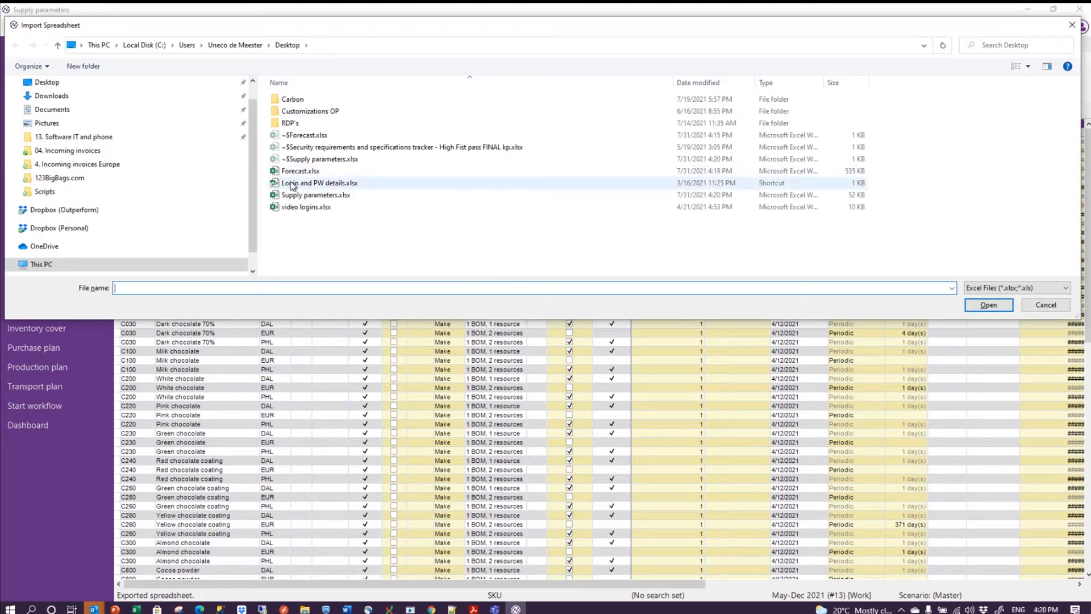
{"action": "left_click", "coordinate": [307, 195]}
{"action": "left_click", "coordinate": [992, 308]}
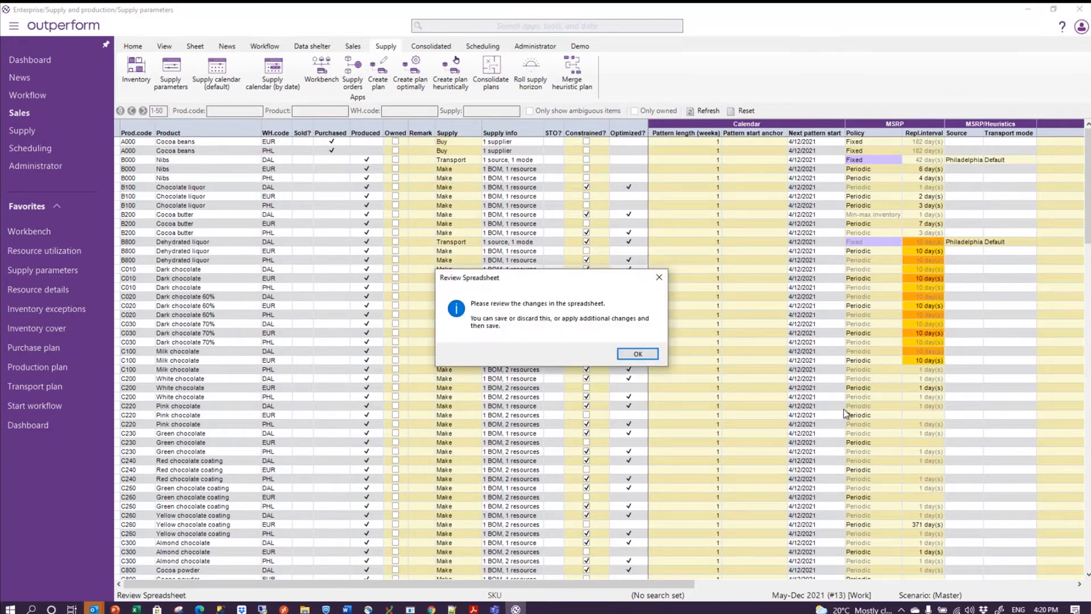
{"action": "left_click", "coordinate": [660, 278]}
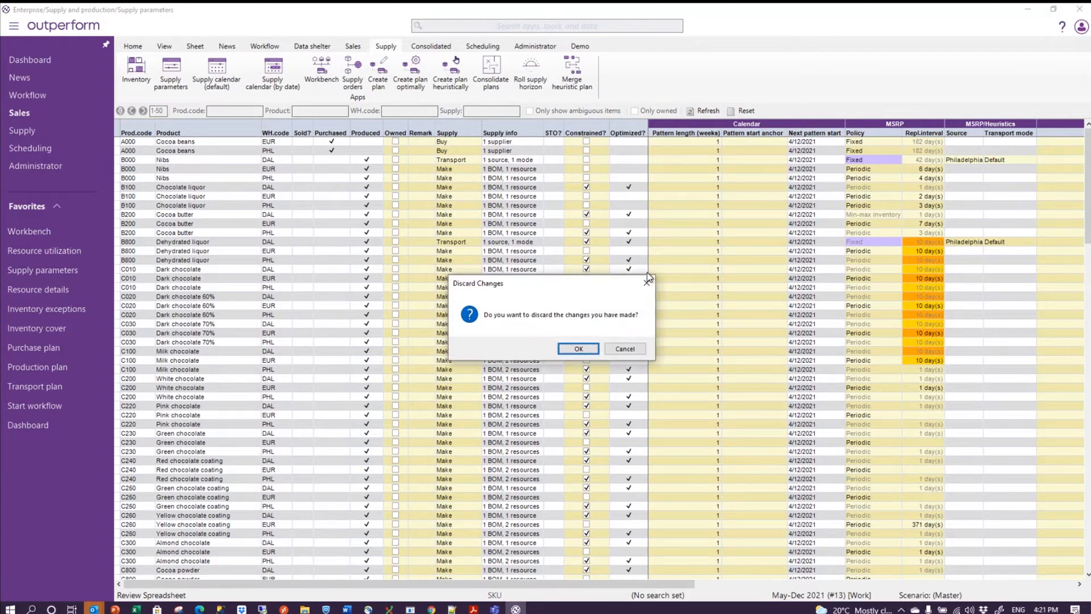
{"action": "left_click", "coordinate": [648, 274]}
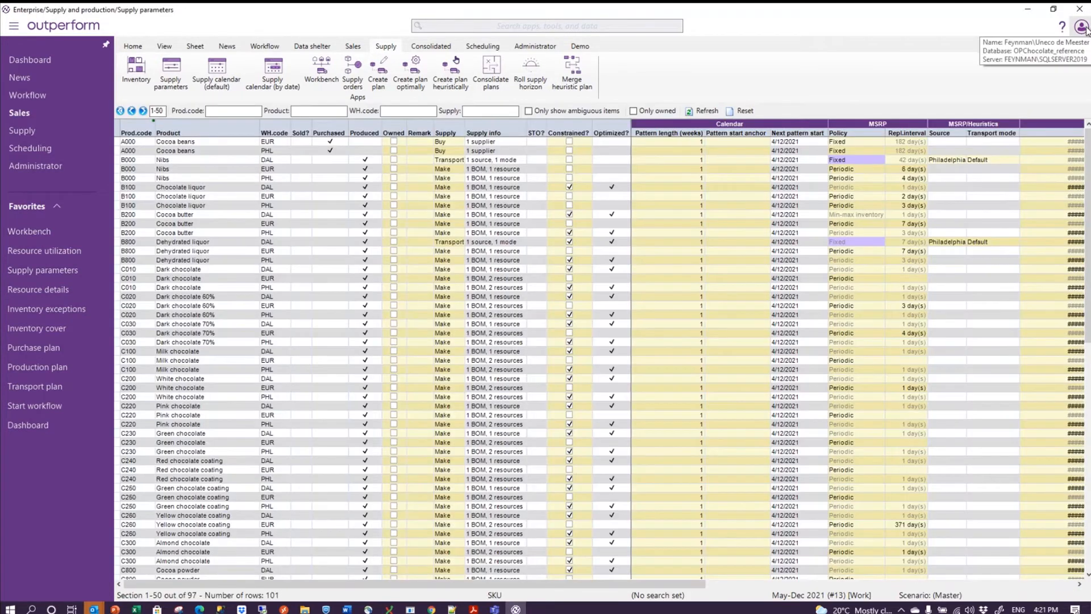
Examine the spreadsheet export options in the user settings and close them without making changes.
{"action": "left_click", "coordinate": [1081, 27]}
{"action": "left_click", "coordinate": [1045, 109]}
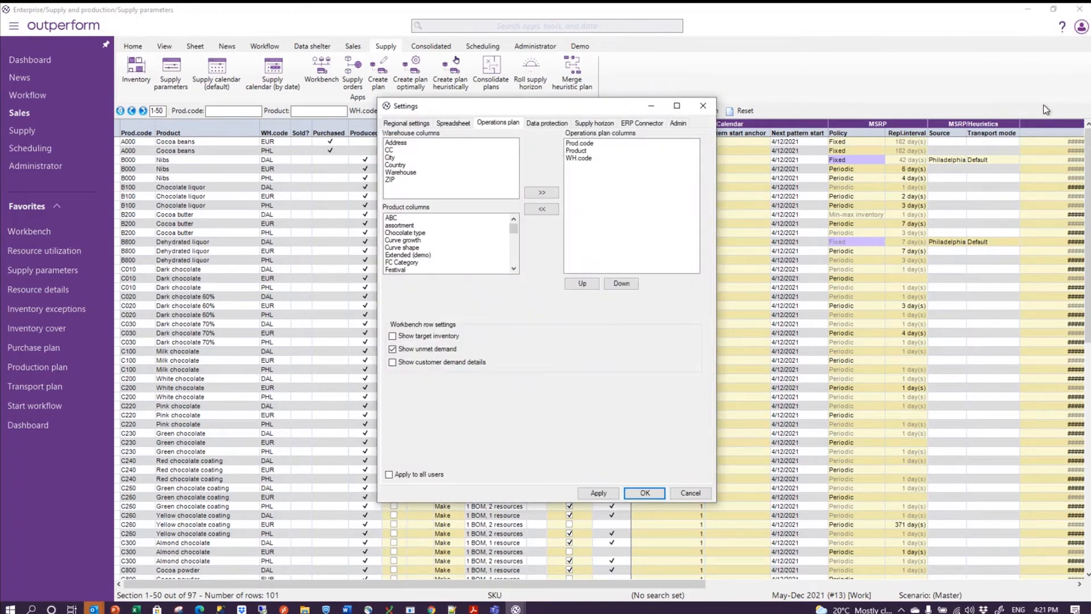
{"action": "left_click", "coordinate": [462, 123]}
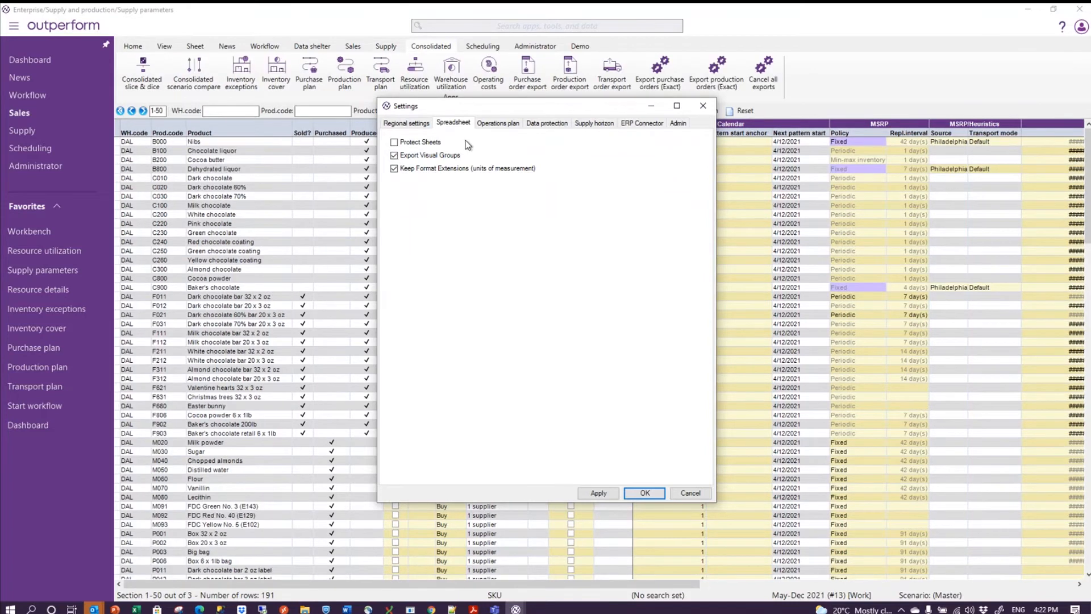
{"action": "left_click", "coordinate": [691, 493]}
In the sales forecast, set the product filter to Dark chocolate bar 32 x 2 oz and expand its total into individual customers.
{"action": "left_click", "coordinate": [353, 46]}
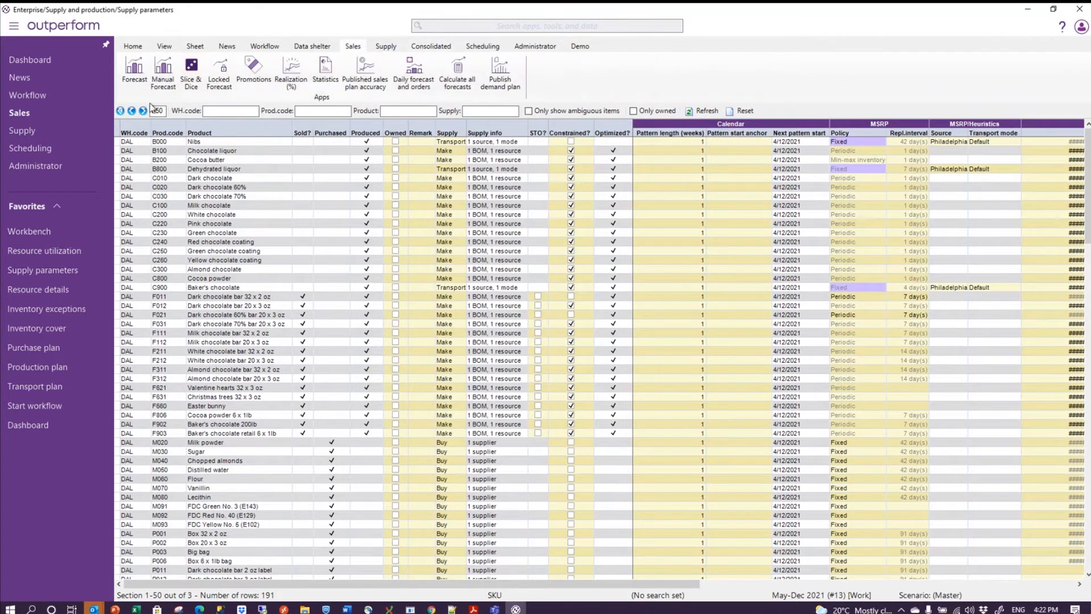
{"action": "left_click", "coordinate": [135, 70]}
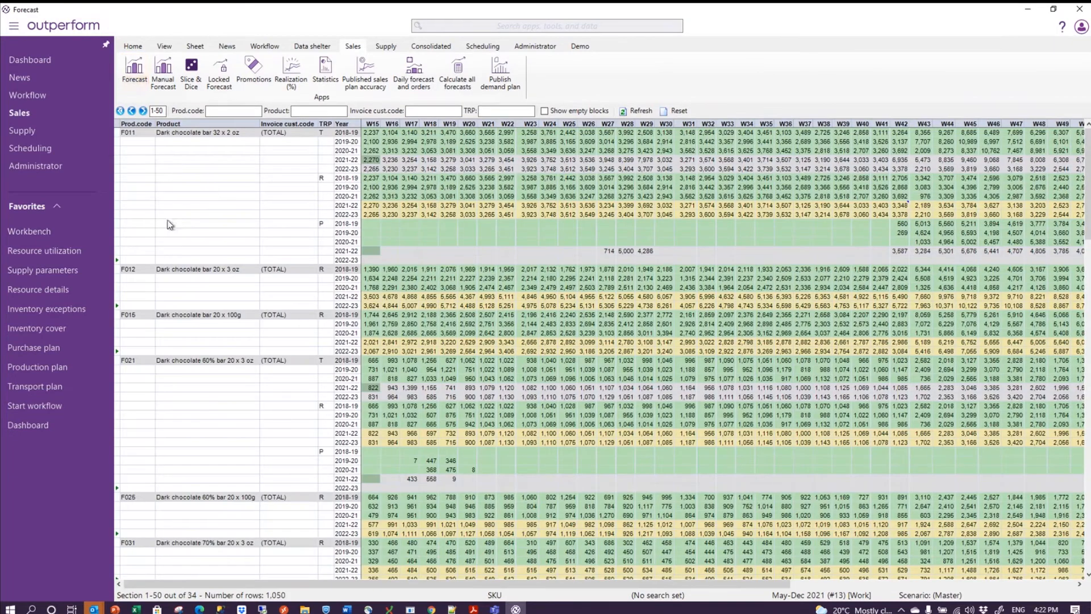
{"action": "left_click", "coordinate": [173, 150]}
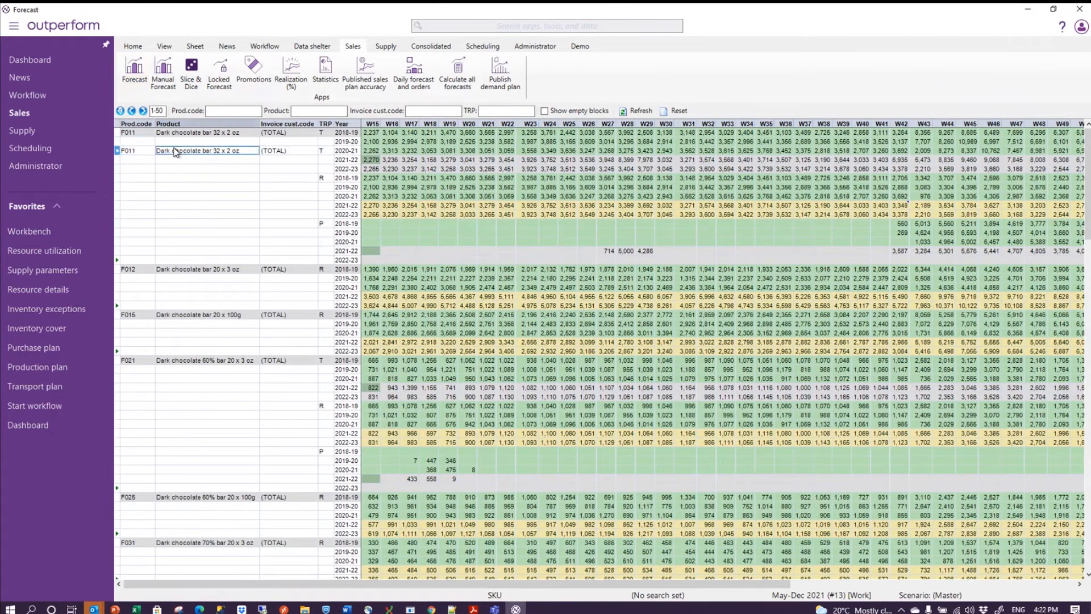
{"action": "double_click", "coordinate": [172, 157]}
{"action": "left_click", "coordinate": [169, 179]}
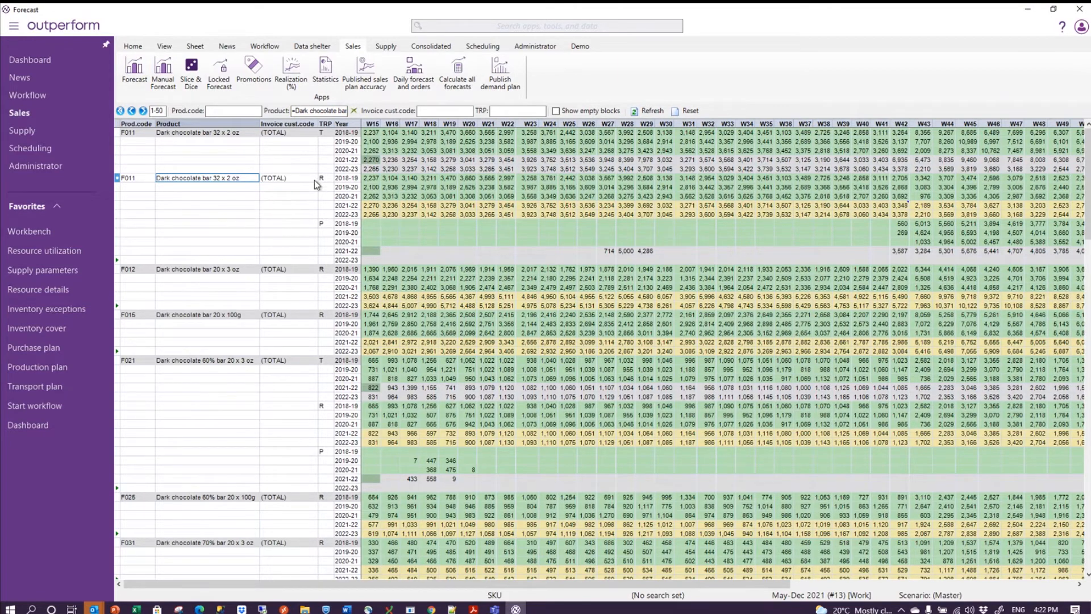
{"action": "double_click", "coordinate": [117, 262]}
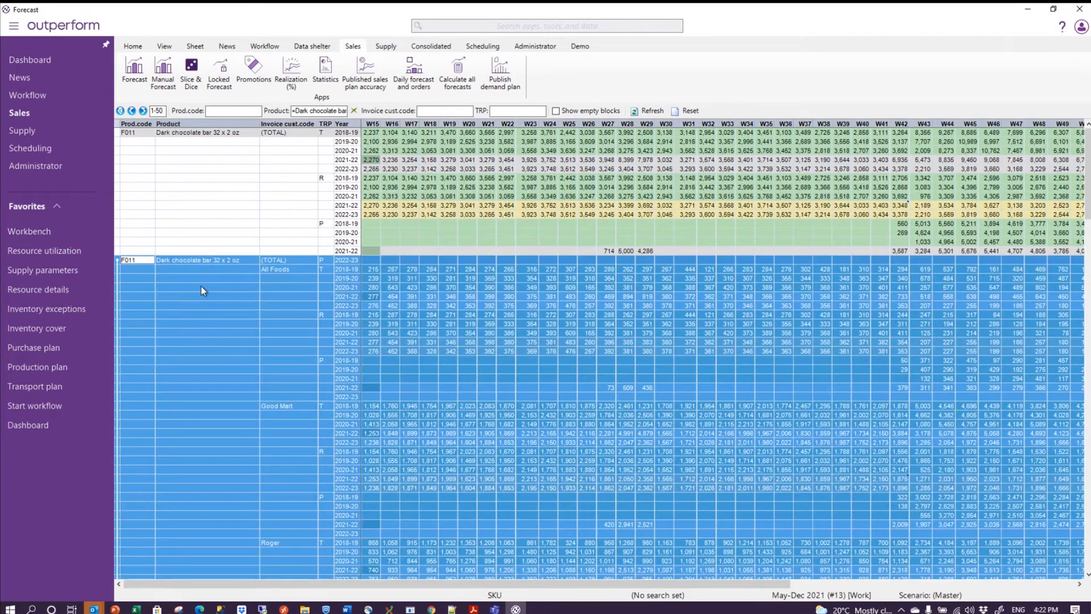
{"action": "left_click", "coordinate": [203, 290]}
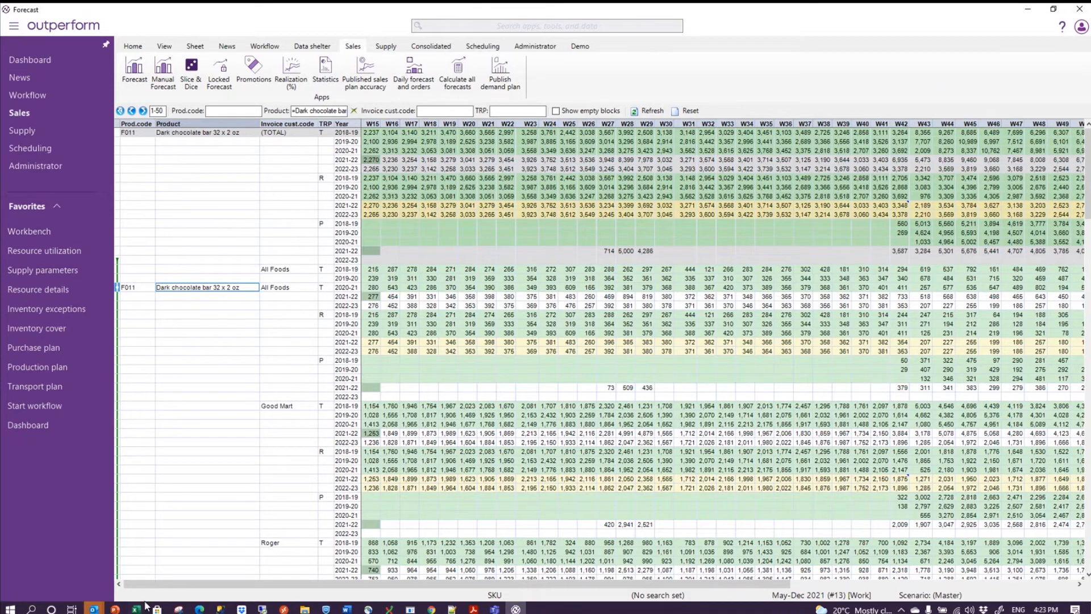
Switch to Forecast.xlsx in Excel, select the blank product cells B5 to B32 for inspection, and close the workbook.
{"action": "mouse_move", "coordinate": [139, 610]}
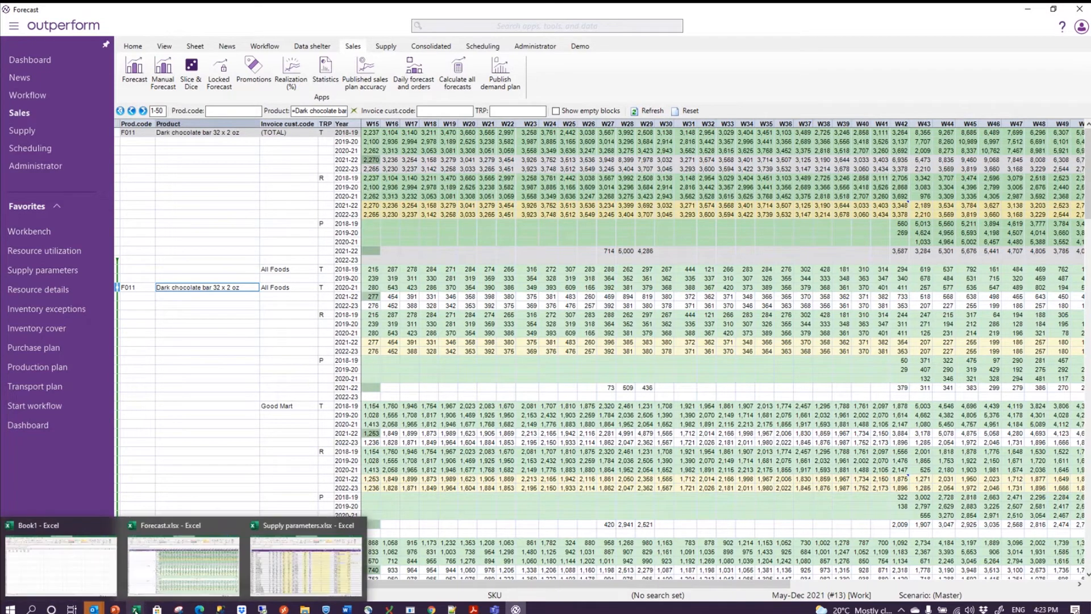
{"action": "mouse_move", "coordinate": [183, 585]}
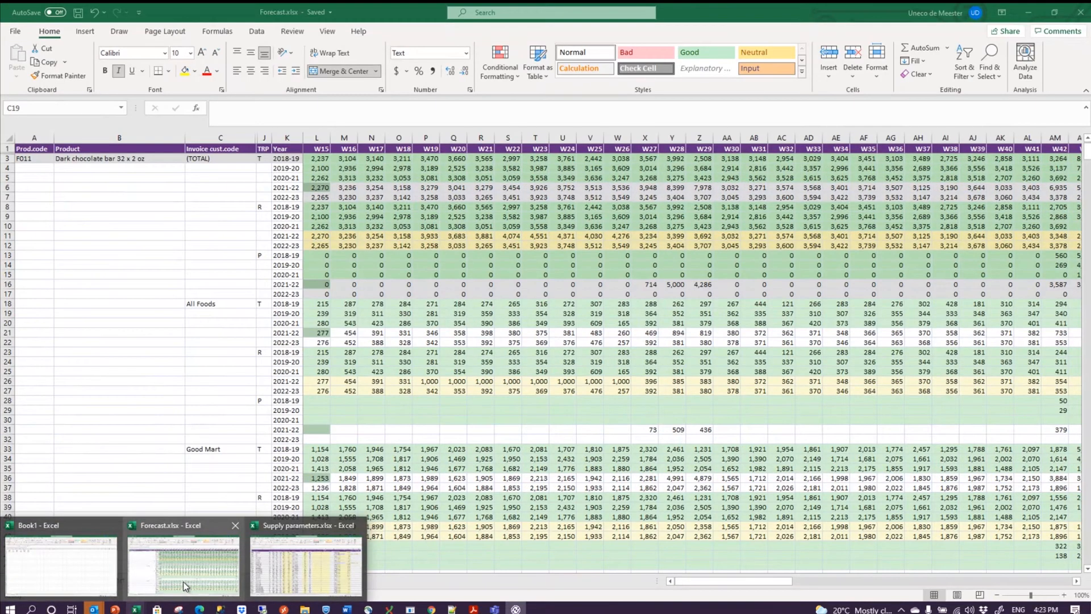
{"action": "left_click", "coordinate": [183, 582]}
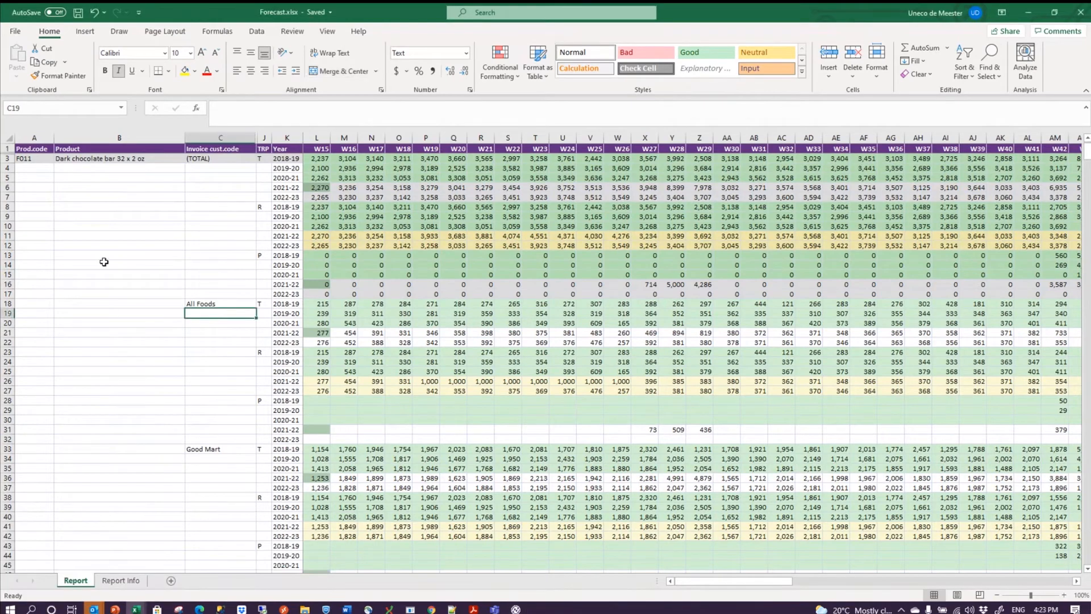
{"action": "left_click_drag", "start_coordinate": [92, 177], "coordinate": [106, 440]}
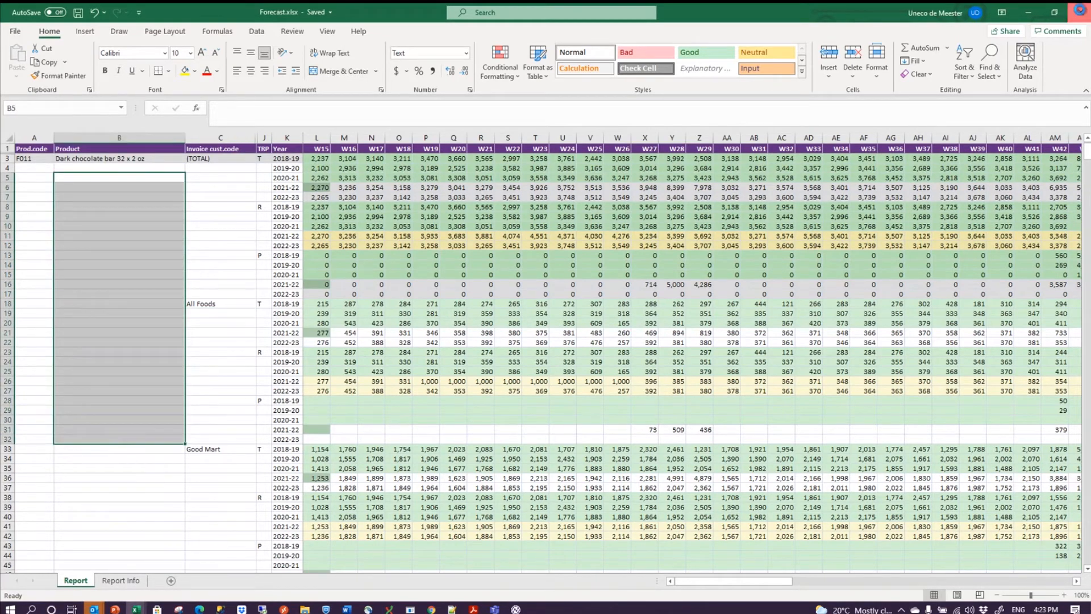
{"action": "left_click", "coordinate": [1080, 9]}
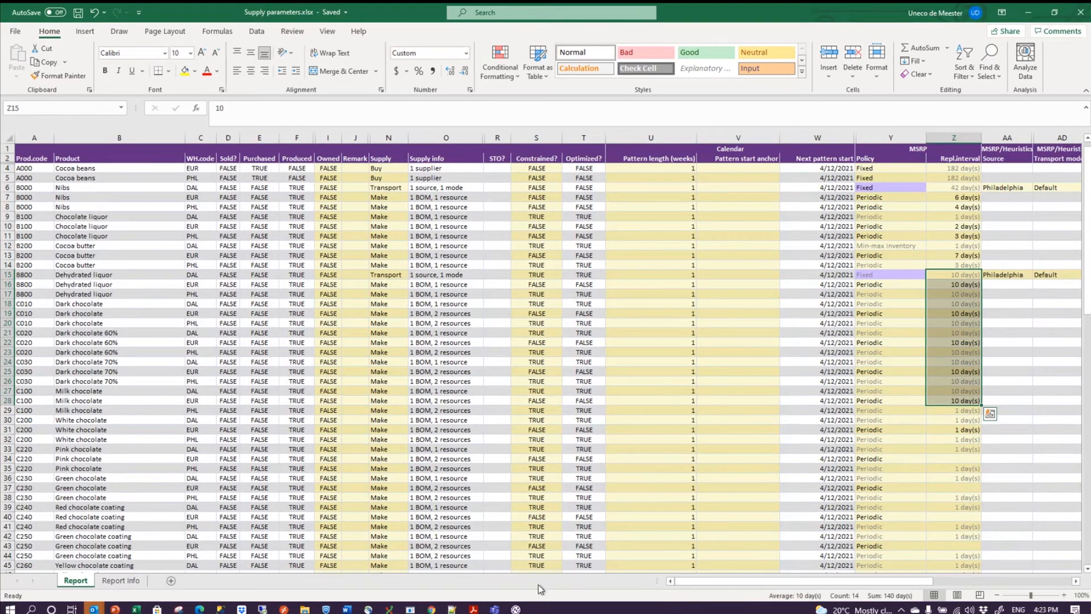
Switch to Outperform and turn off Export Visual Groups in the spreadsheet settings.
{"action": "left_click", "coordinate": [516, 609]}
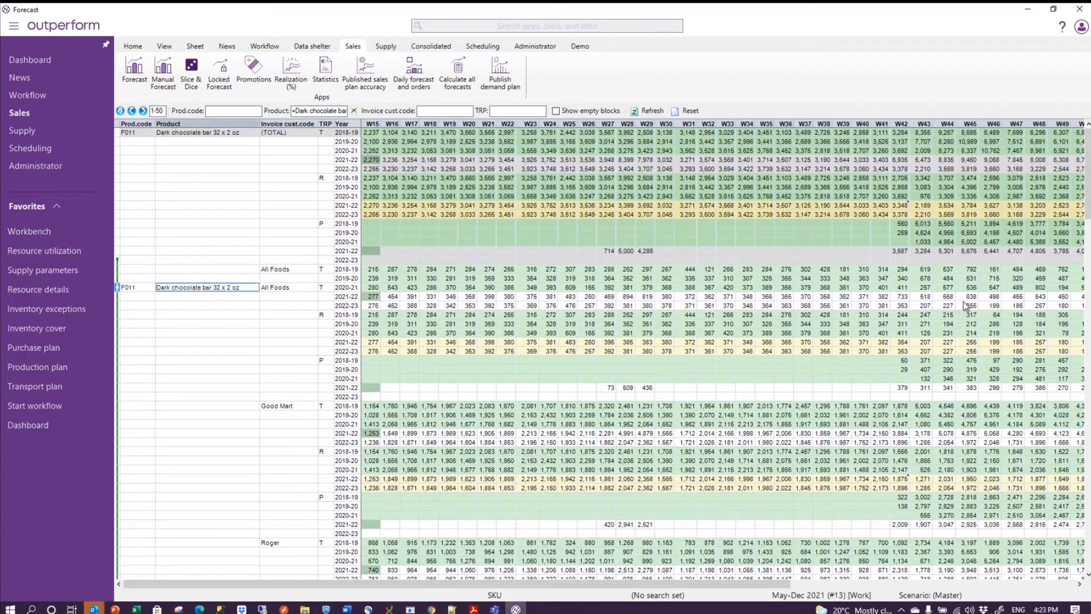
{"action": "left_click", "coordinate": [1082, 28]}
{"action": "left_click", "coordinate": [1033, 111]}
{"action": "left_click", "coordinate": [453, 122]}
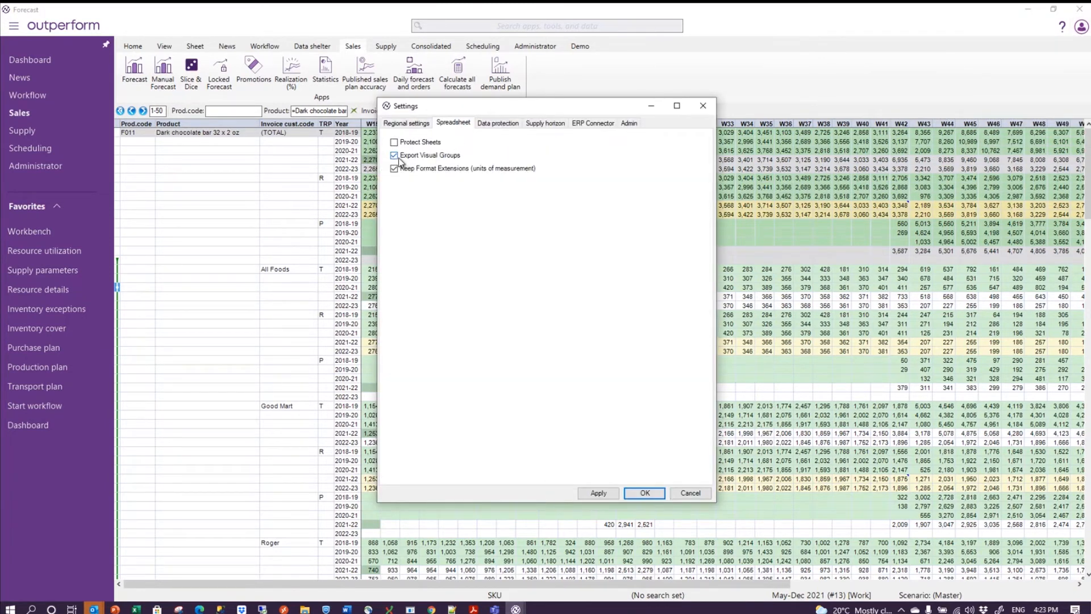
{"action": "left_click", "coordinate": [395, 156]}
{"action": "left_click", "coordinate": [642, 492]}
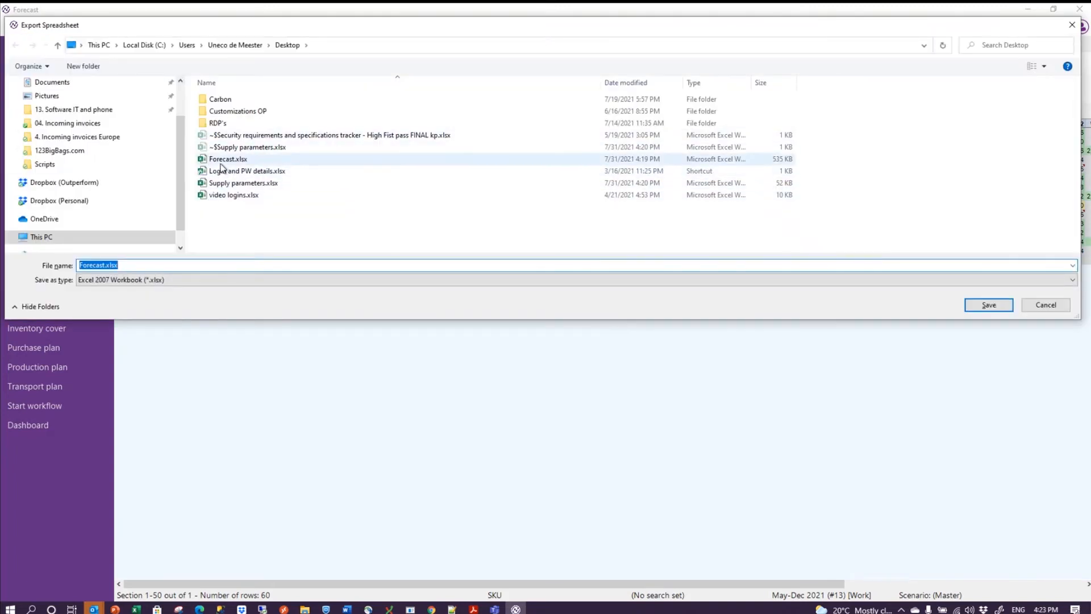
Export the filtered sales forecast to the Desktop, replacing the existing Forecast.xlsx.
{"action": "left_click", "coordinate": [977, 304]}
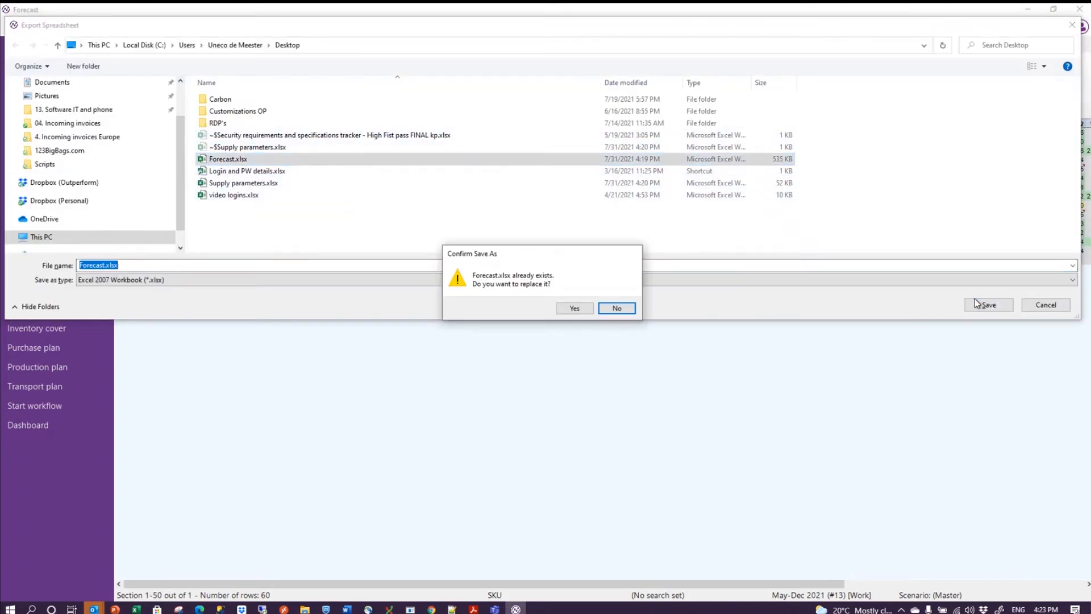
{"action": "left_click", "coordinate": [575, 308]}
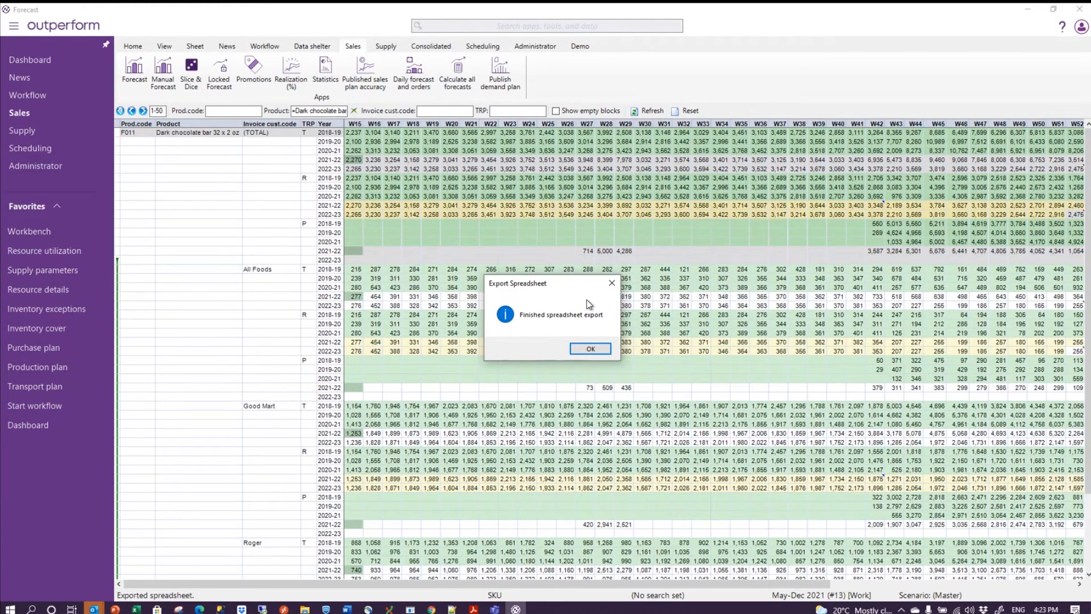
Close the export notice and open the newly exported Forecast.xlsx in Excel.
{"action": "left_click", "coordinate": [589, 349]}
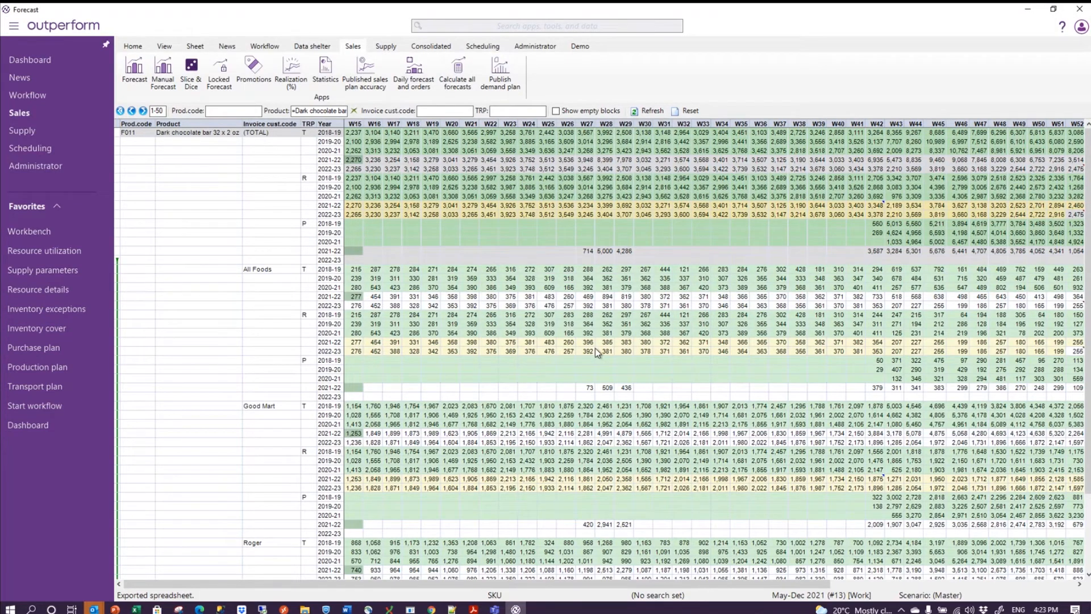
{"action": "left_click", "coordinate": [305, 609]}
{"action": "left_click", "coordinate": [342, 212]}
{"action": "left_click", "coordinate": [342, 212]}
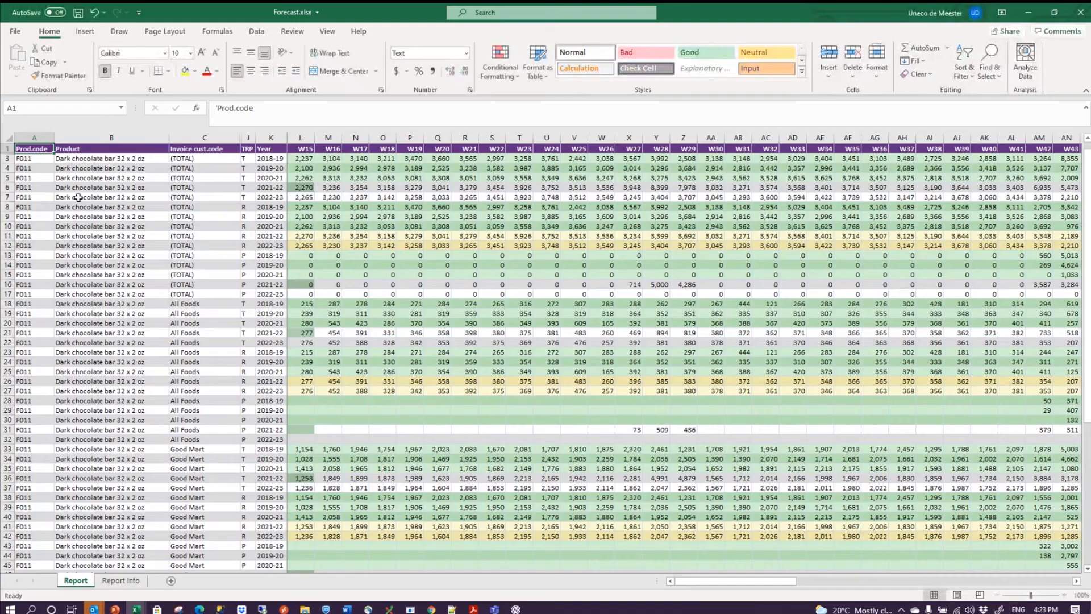
Select the product cells and the invoice customer code cells C8 to C35 for inspection, and close the workbook.
{"action": "left_click_drag", "start_coordinate": [91, 178], "coordinate": [91, 332]}
{"action": "left_click_drag", "start_coordinate": [201, 206], "coordinate": [193, 475]}
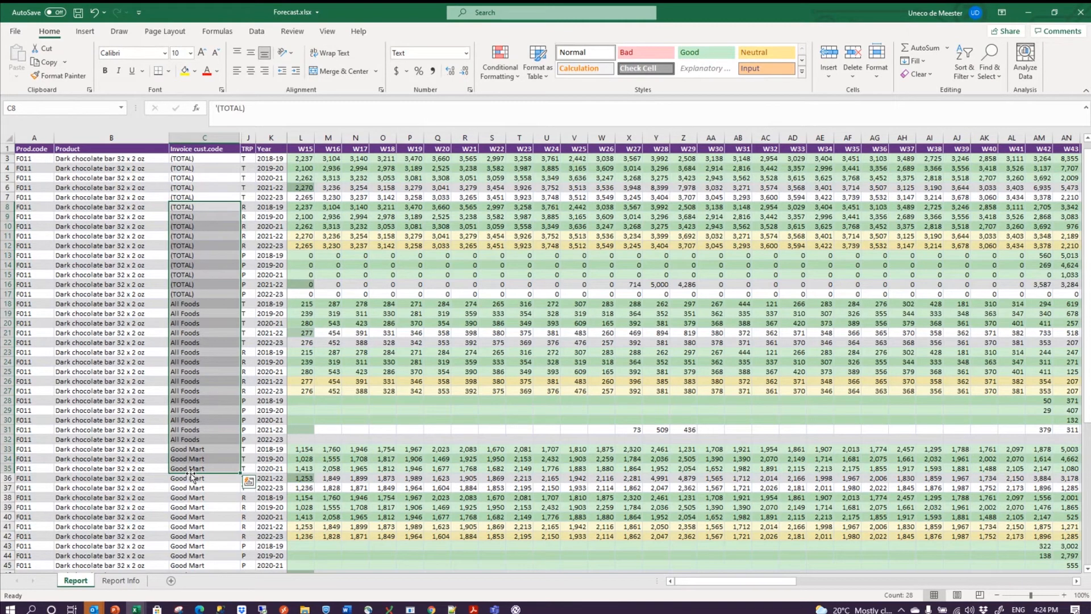
{"action": "left_click", "coordinate": [1077, 13]}
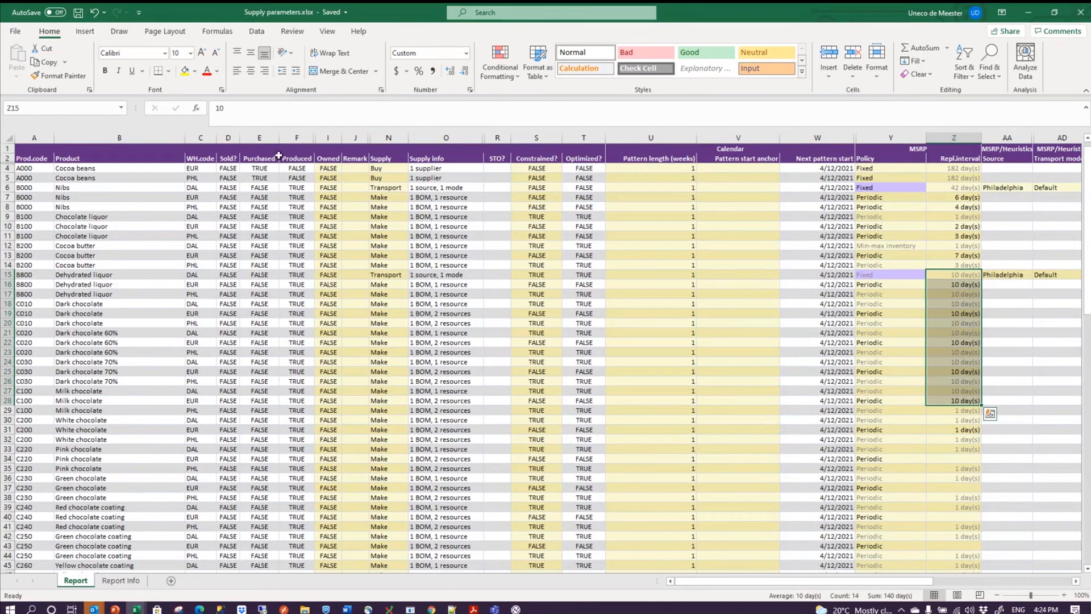
Copy the W17 to W22 values of the total R row for 2021-22 from Outperform into a new blank Excel workbook.
{"action": "left_click", "coordinate": [516, 609]}
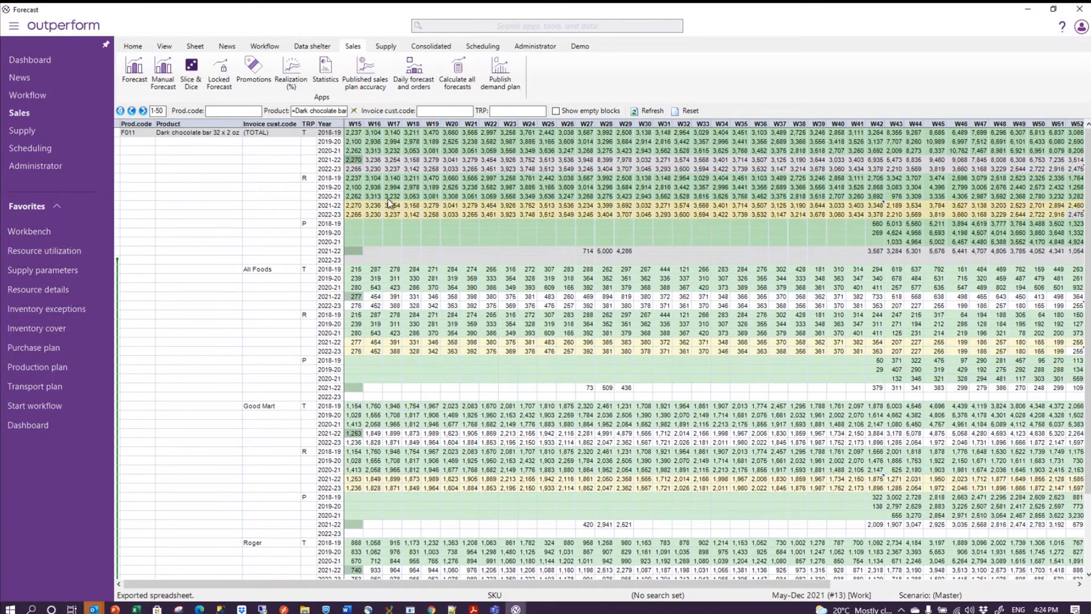
{"action": "left_click_drag", "start_coordinate": [392, 206], "coordinate": [481, 214]}
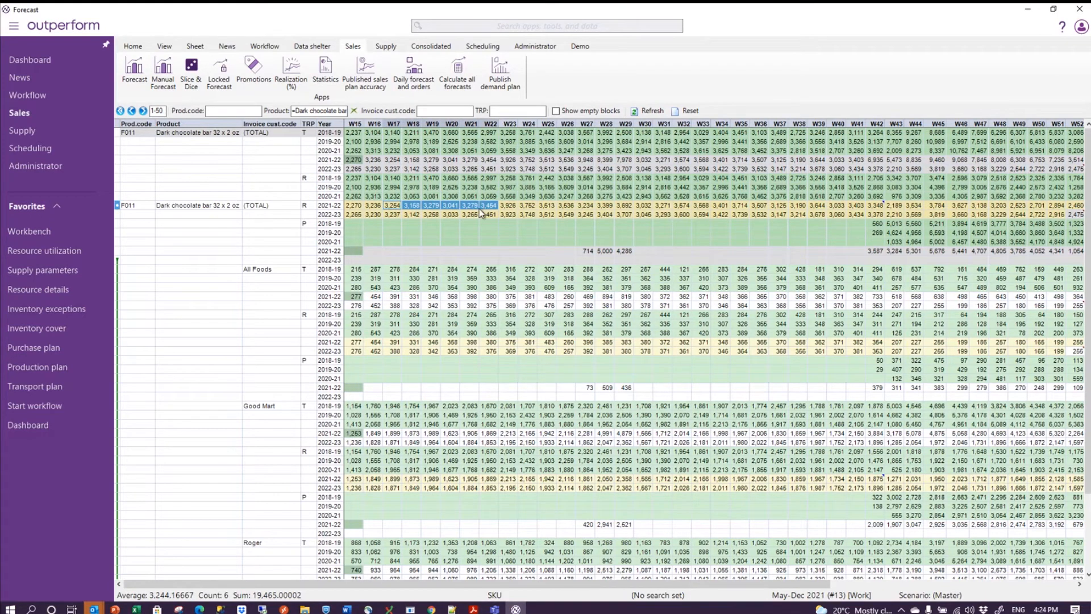
{"action": "left_click", "coordinate": [136, 609]}
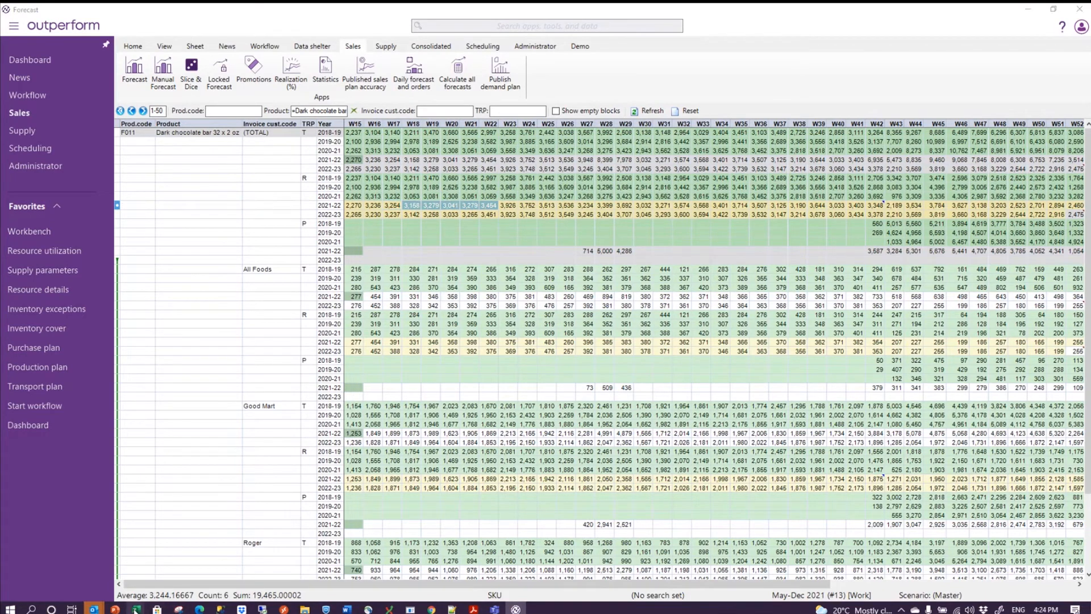
{"action": "left_click", "coordinate": [78, 580]}
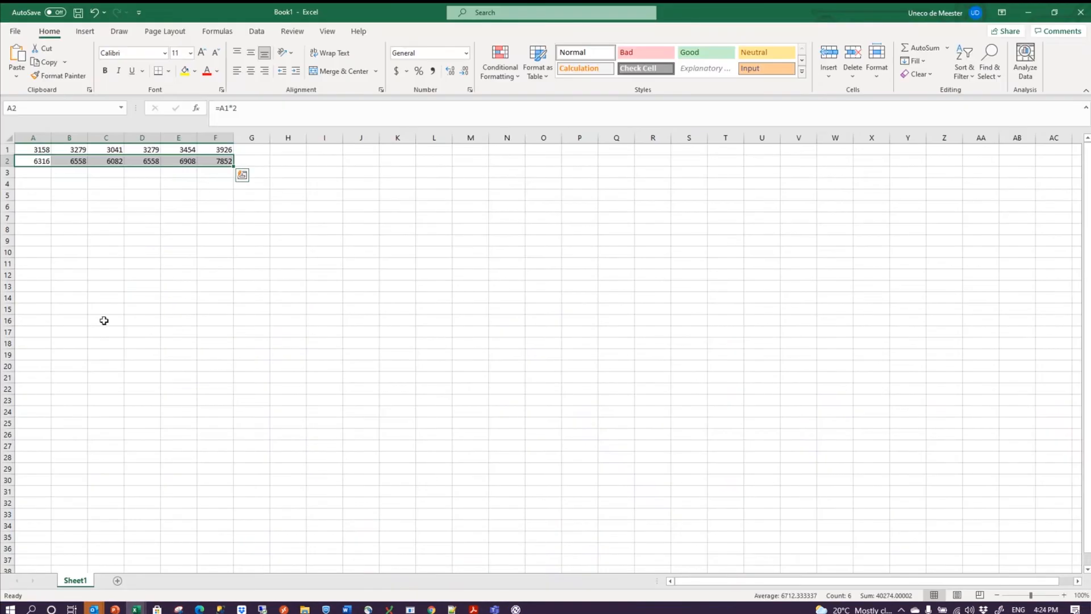
{"action": "left_click", "coordinate": [14, 34]}
{"action": "left_click", "coordinate": [139, 97]}
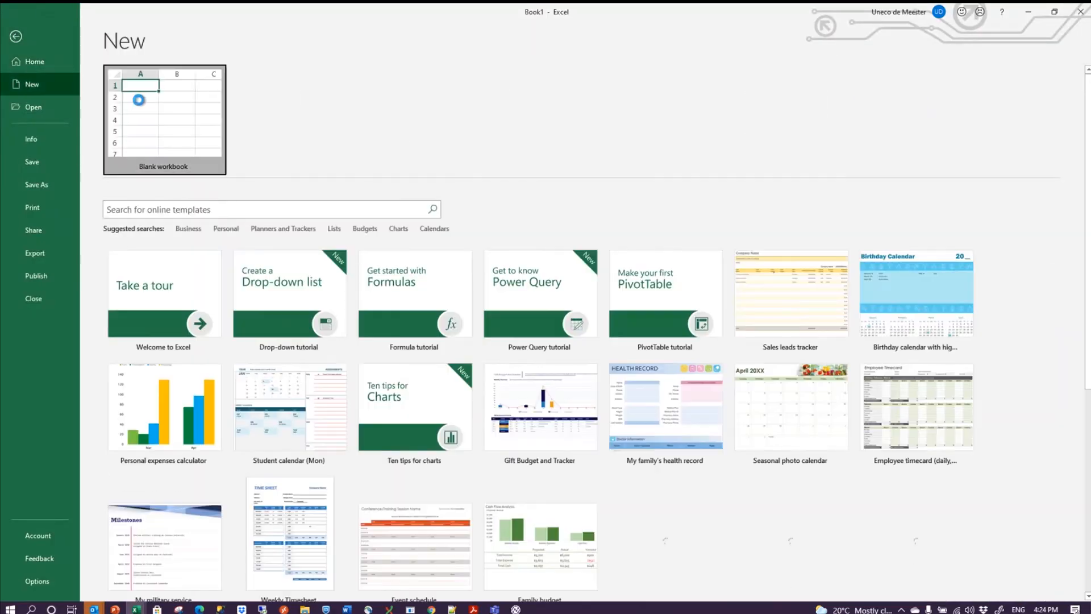
{"action": "key", "text": "ctrl+v"}
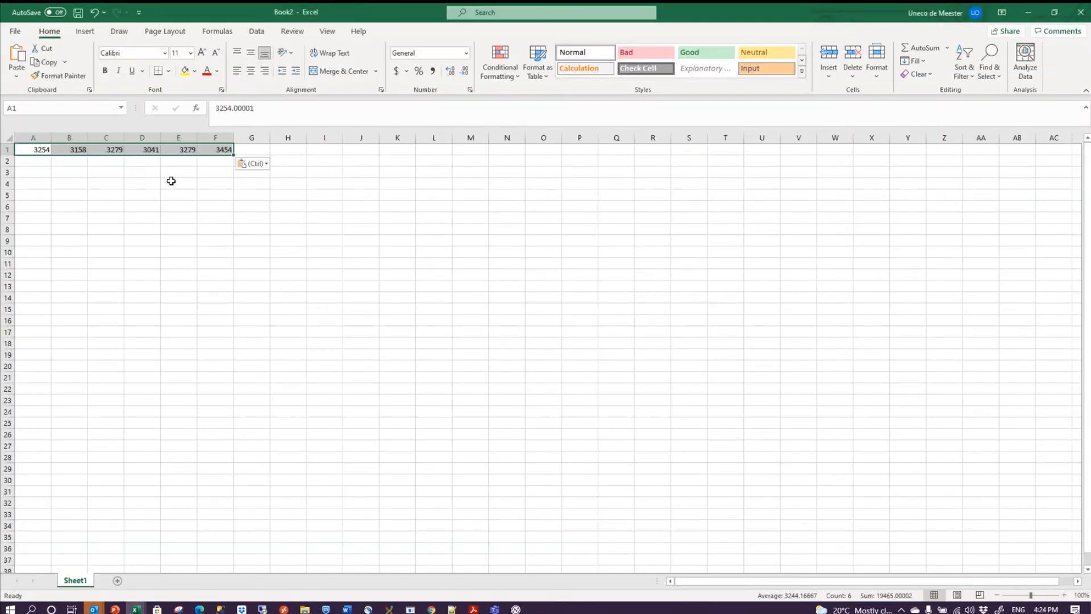
Enter the formula =A1*2 in cell A2 to double the first pasted value.
{"action": "left_click", "coordinate": [39, 161]}
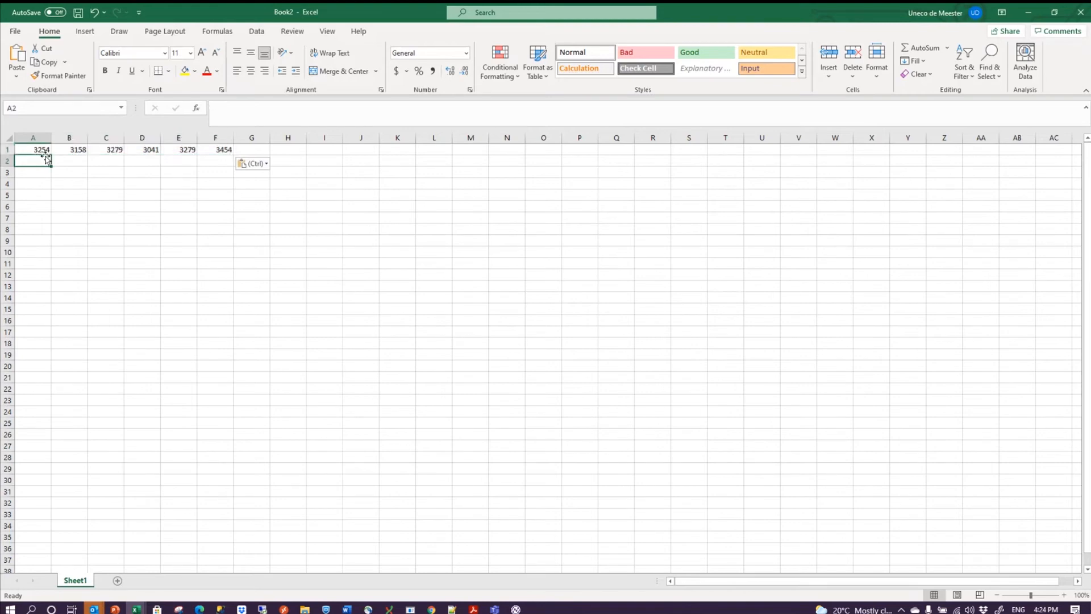
{"action": "type", "text": "="}
{"action": "left_click", "coordinate": [45, 153]}
{"action": "type", "text": "*2"}
{"action": "key", "text": "Return"}
Copy the doubling formula from A2 across cells B2 to F2.
{"action": "left_click", "coordinate": [46, 152]}
{"action": "left_click", "coordinate": [45, 159]}
{"action": "key", "text": "ctrl+c"}
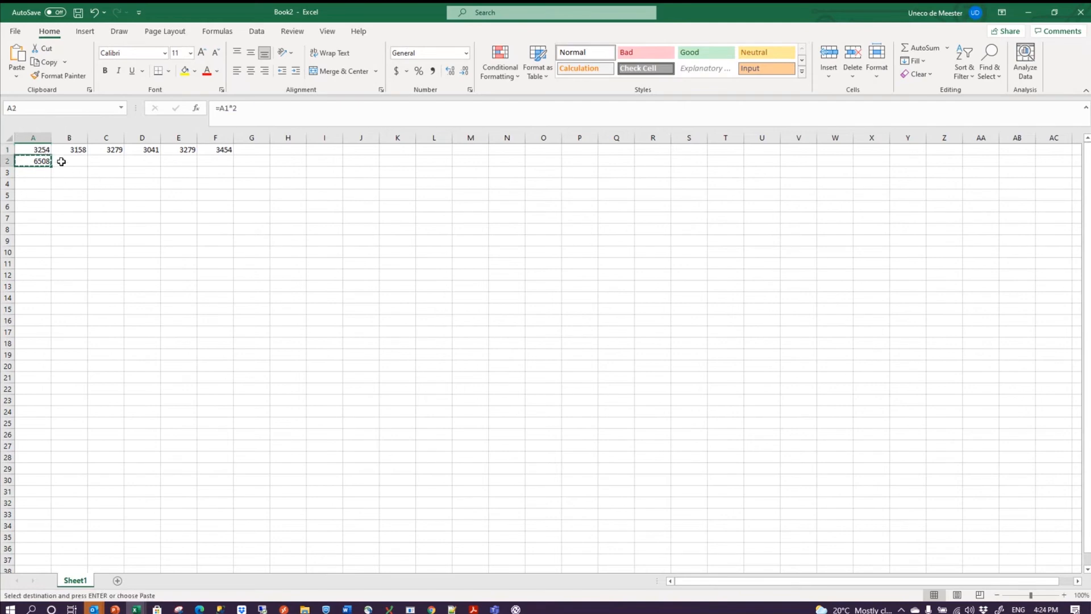
{"action": "left_click", "coordinate": [61, 162]}
{"action": "left_click", "coordinate": [218, 165], "text": "shift"}
{"action": "key", "text": "ctrl+v"}
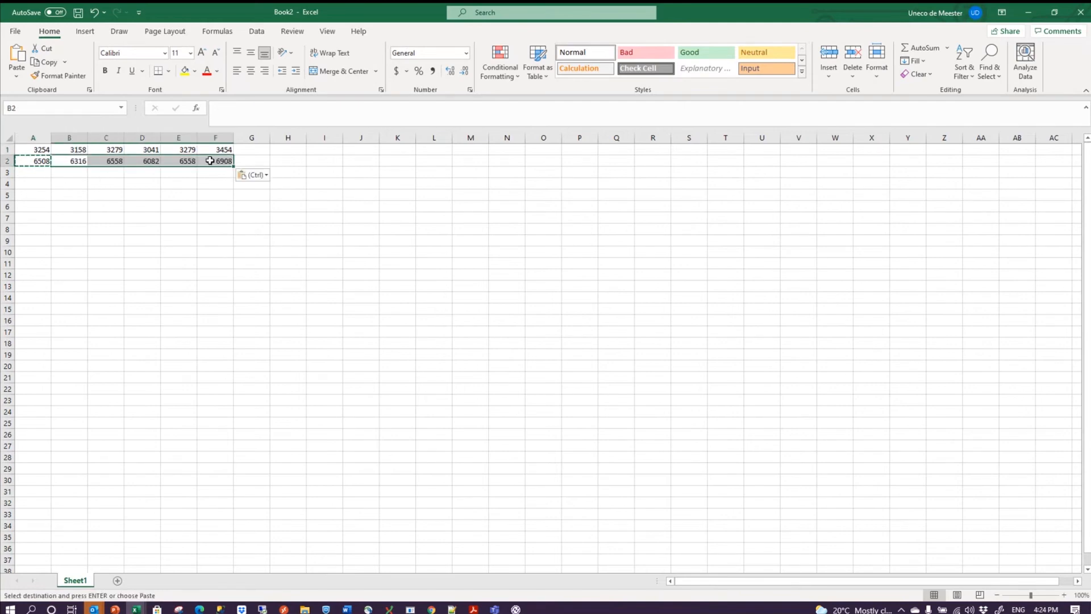
Copy the doubled values in A2 to F2 and paste them into Outperform's total R row for 2021-22, starting at W17.
{"action": "left_click", "coordinate": [34, 157]}
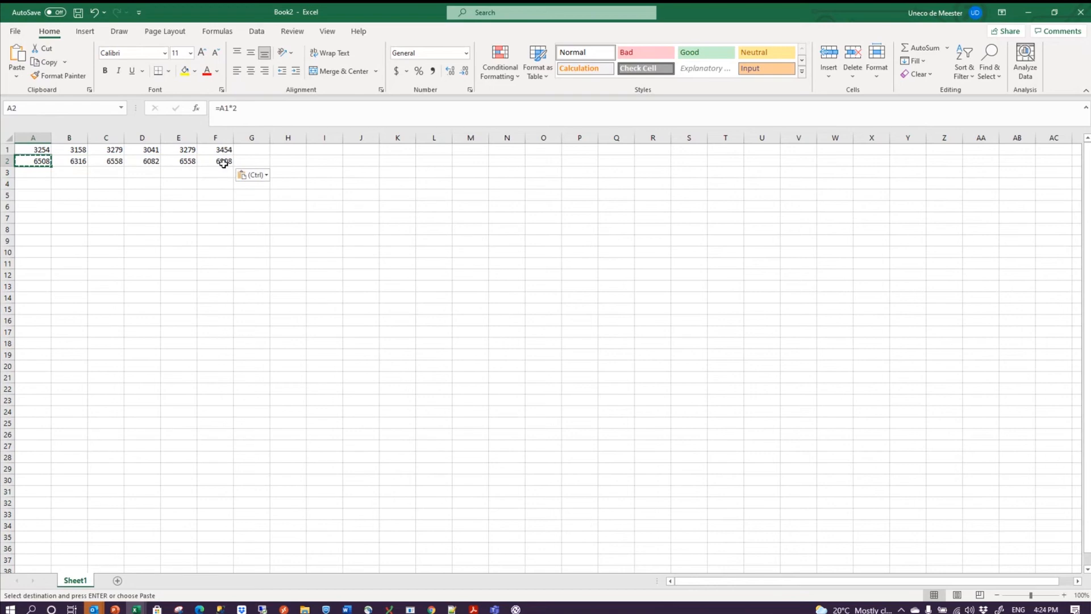
{"action": "left_click", "coordinate": [224, 162], "text": "shift"}
{"action": "key", "text": "ctrl+c"}
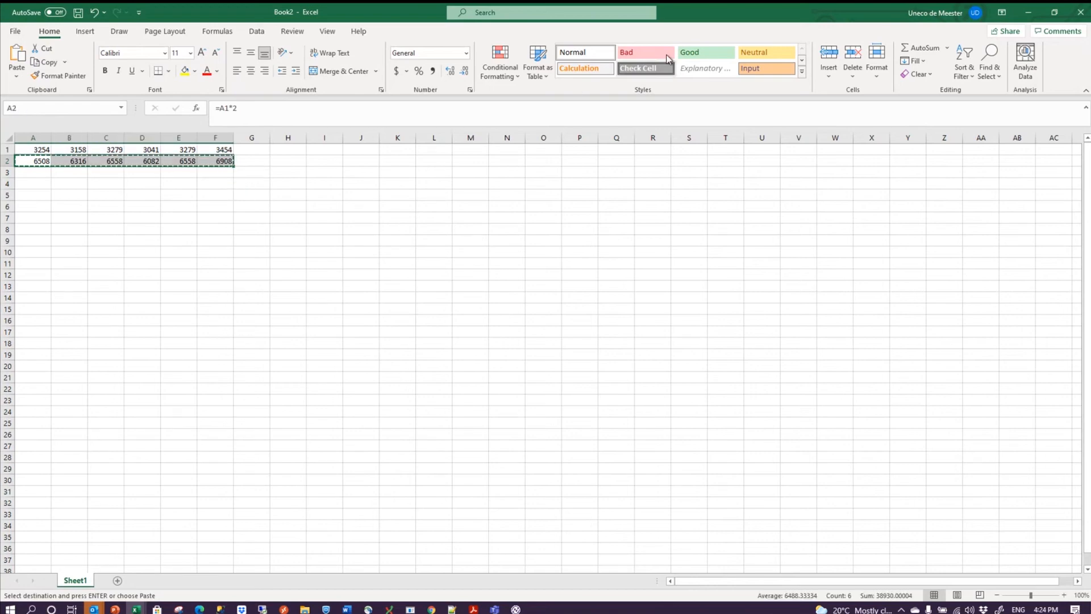
{"action": "left_click", "coordinate": [1034, 14]}
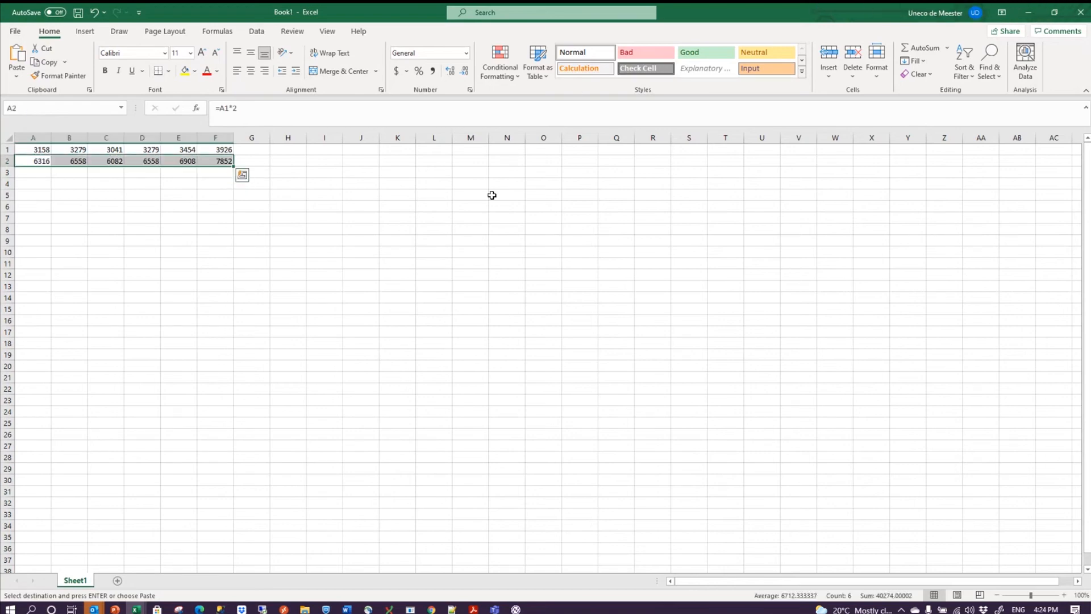
{"action": "left_click", "coordinate": [1029, 14]}
{"action": "left_click", "coordinate": [392, 205]}
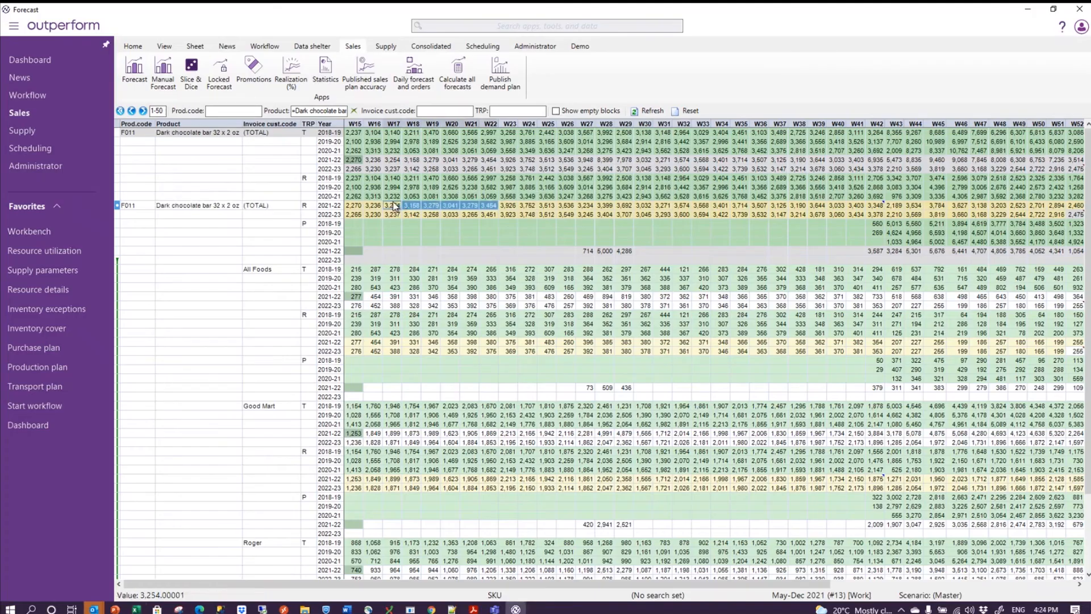
{"action": "key", "text": "ctrl+v"}
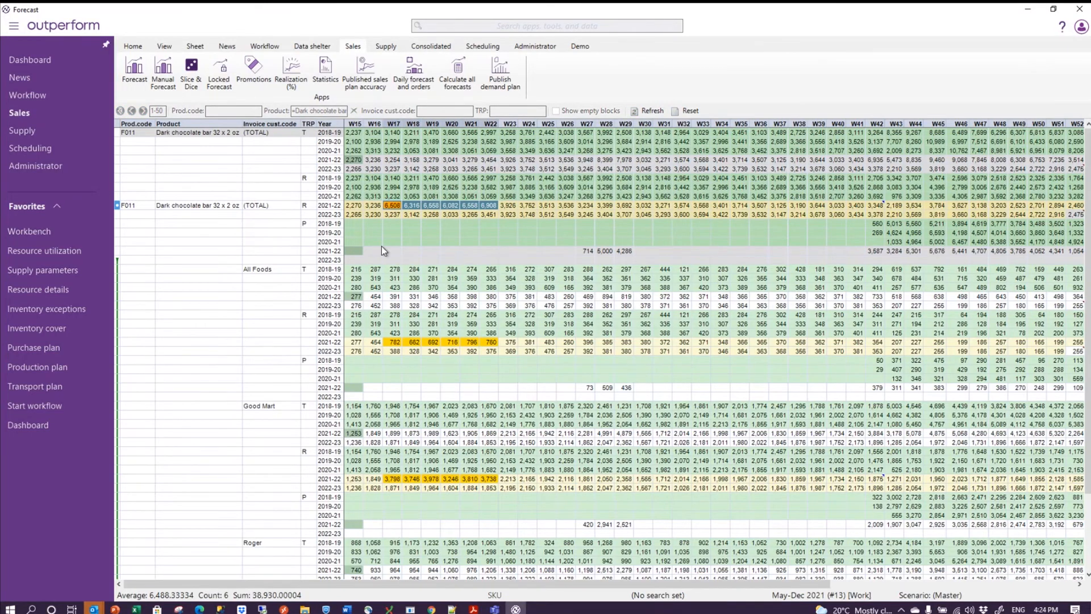
Review the customer rows affected by the pasted forecast values and discard the changes.
{"action": "scroll", "coordinate": [394, 333], "scroll_direction": "down", "scroll_amount": 4}
{"action": "scroll", "coordinate": [443, 489], "scroll_direction": "up", "scroll_amount": 4}
{"action": "key", "text": "Escape"}
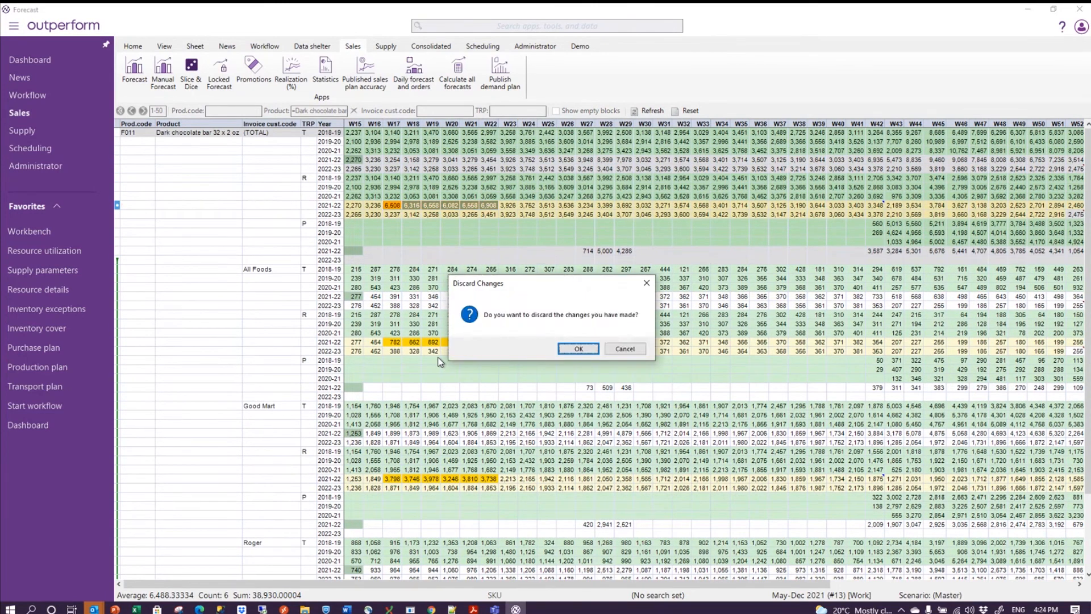
{"action": "key", "text": "Return"}
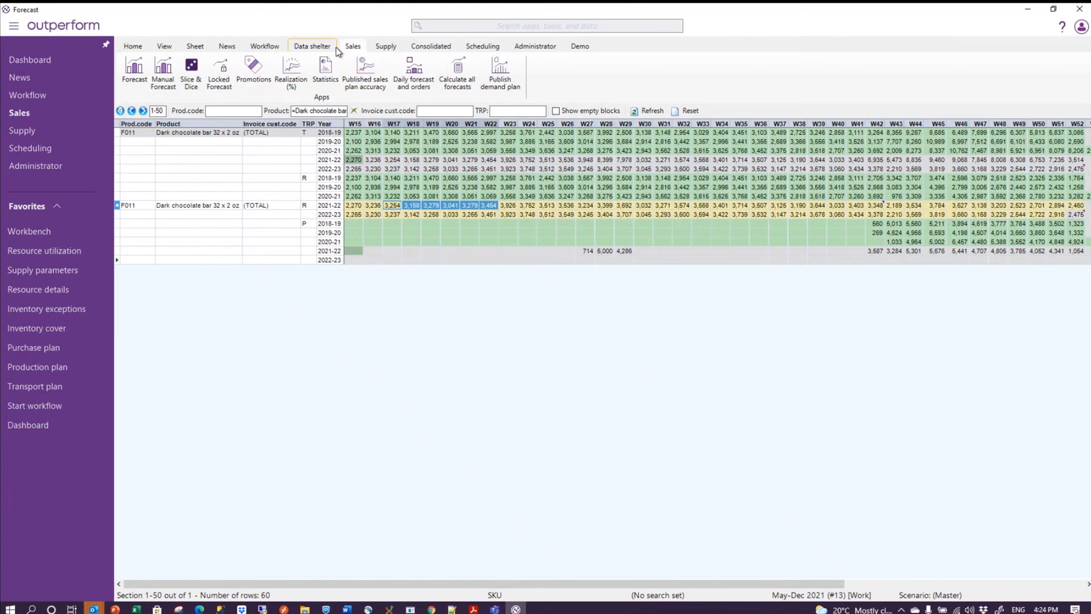
Multiply the selected W17 to W22 total forecast values by 2 with the sheet Calculator, move it off the customer rows, and close it.
{"action": "left_click", "coordinate": [195, 46]}
{"action": "left_click", "coordinate": [202, 71]}
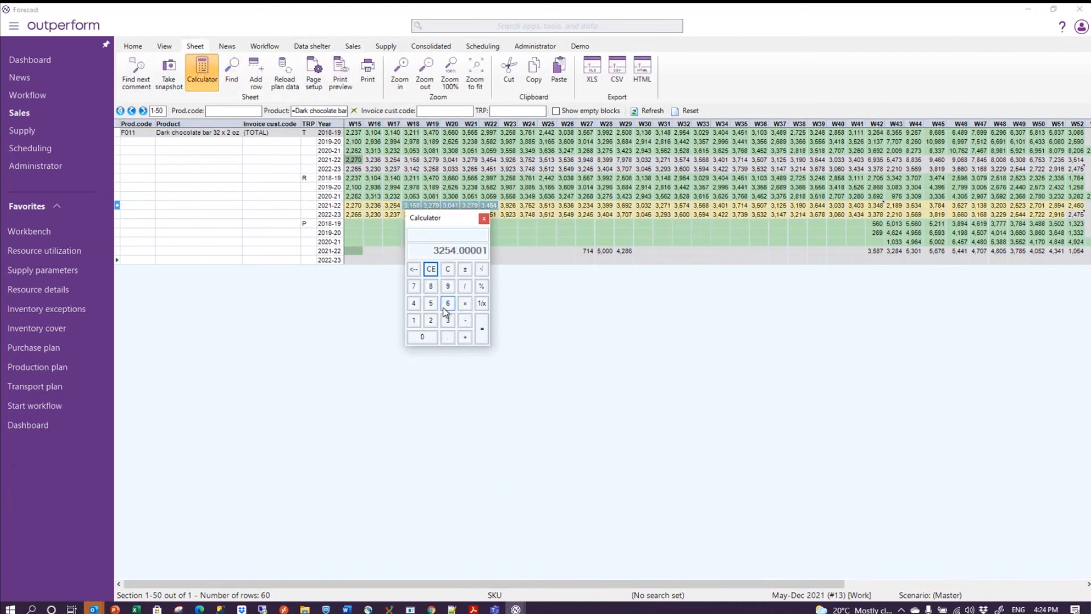
{"action": "left_click", "coordinate": [465, 303]}
{"action": "left_click", "coordinate": [431, 320]}
{"action": "left_click", "coordinate": [482, 329]}
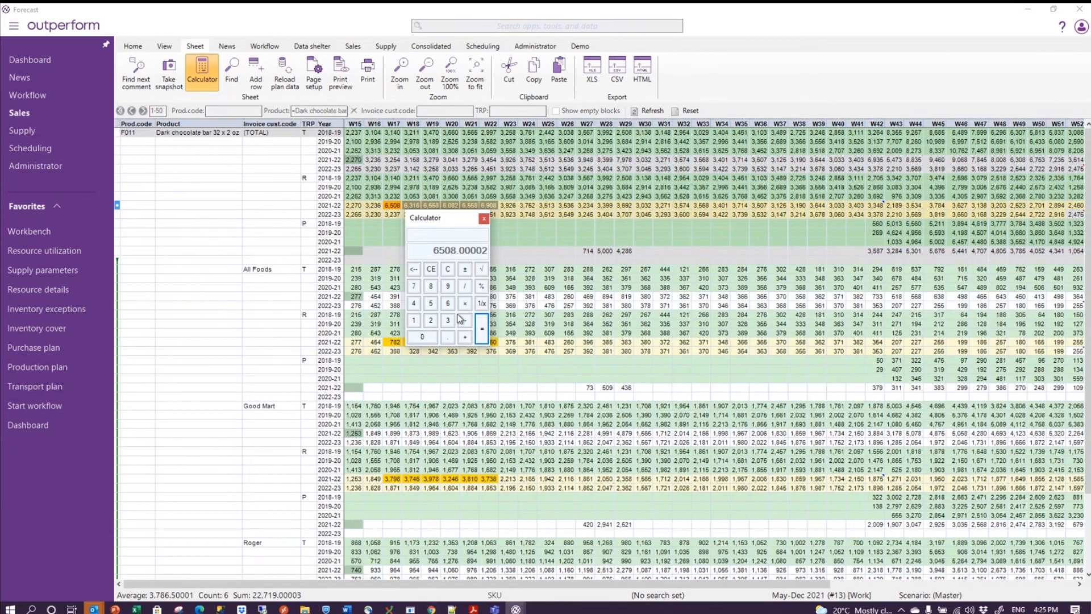
{"action": "left_click_drag", "start_coordinate": [456, 218], "coordinate": [744, 219]}
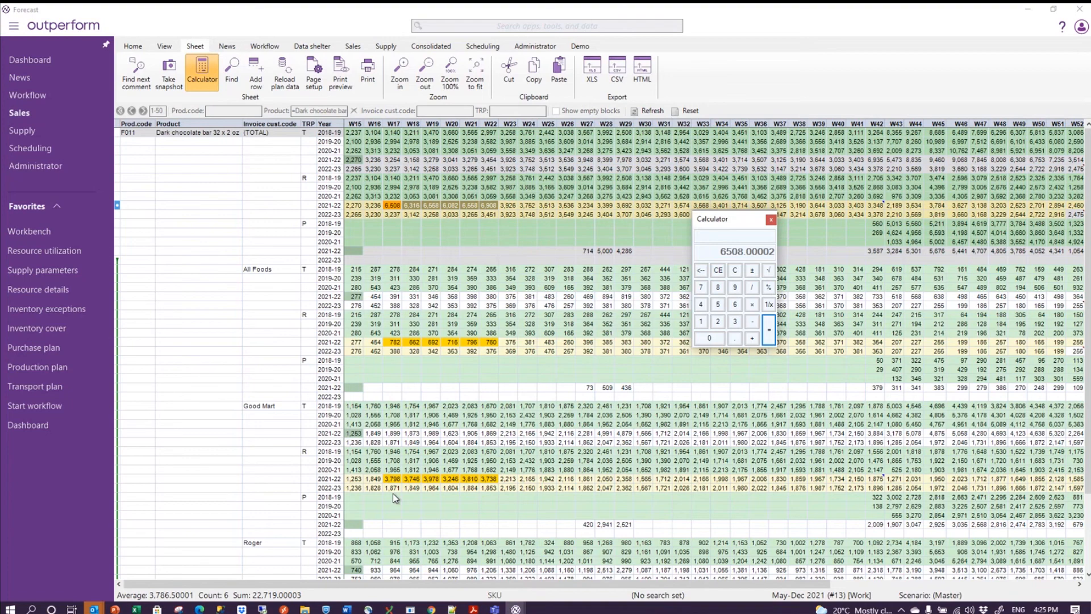
{"action": "left_click", "coordinate": [771, 220]}
Turn Export Visual Groups back on in the spreadsheet settings and confirm the change.
{"action": "left_click", "coordinate": [1082, 26]}
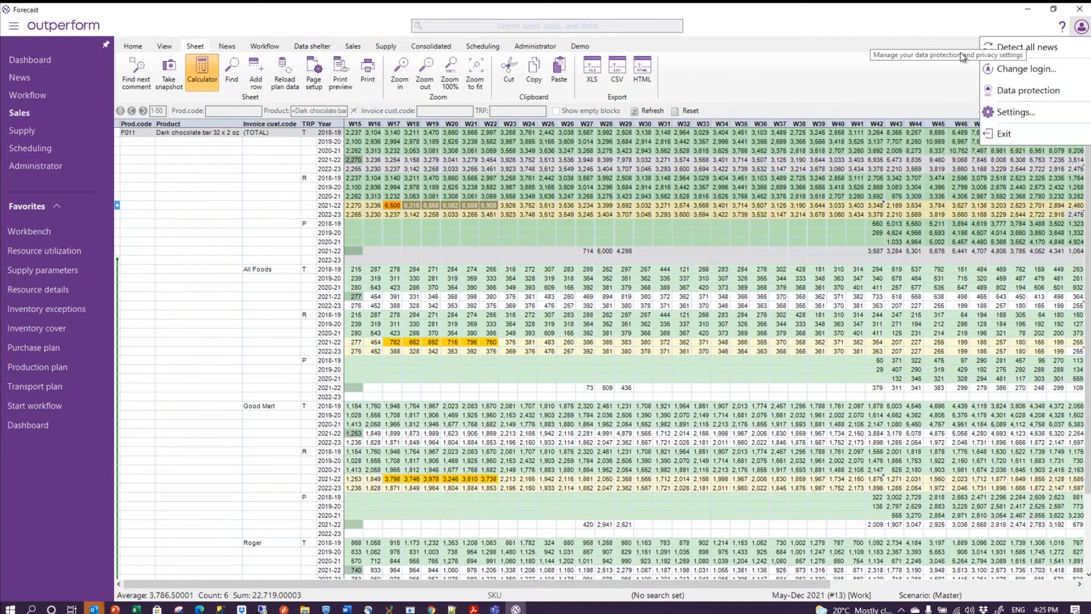
{"action": "left_click", "coordinate": [1017, 112]}
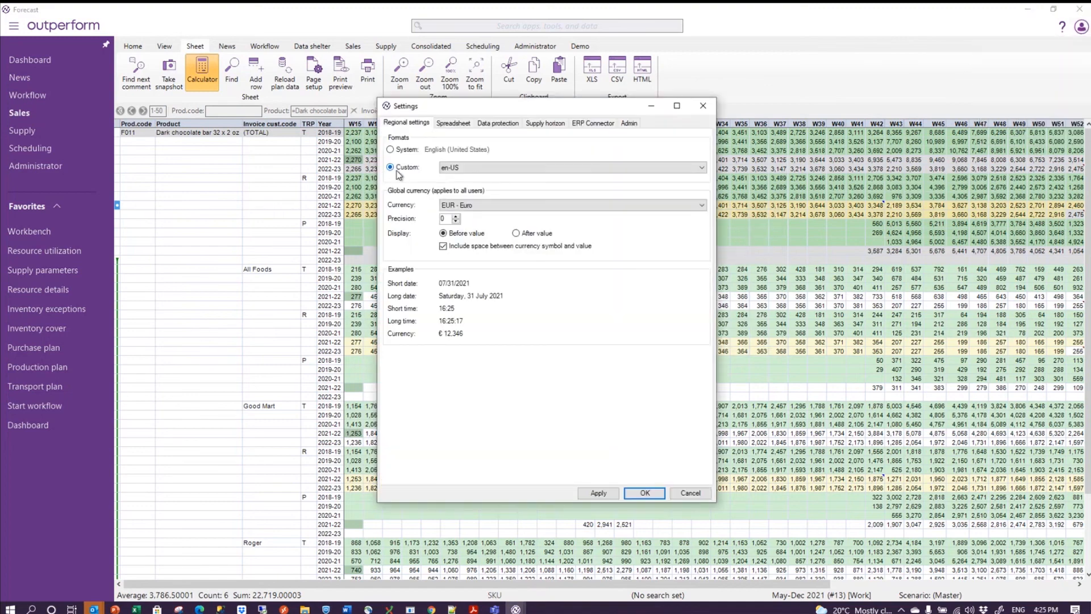
{"action": "left_click", "coordinate": [454, 122]}
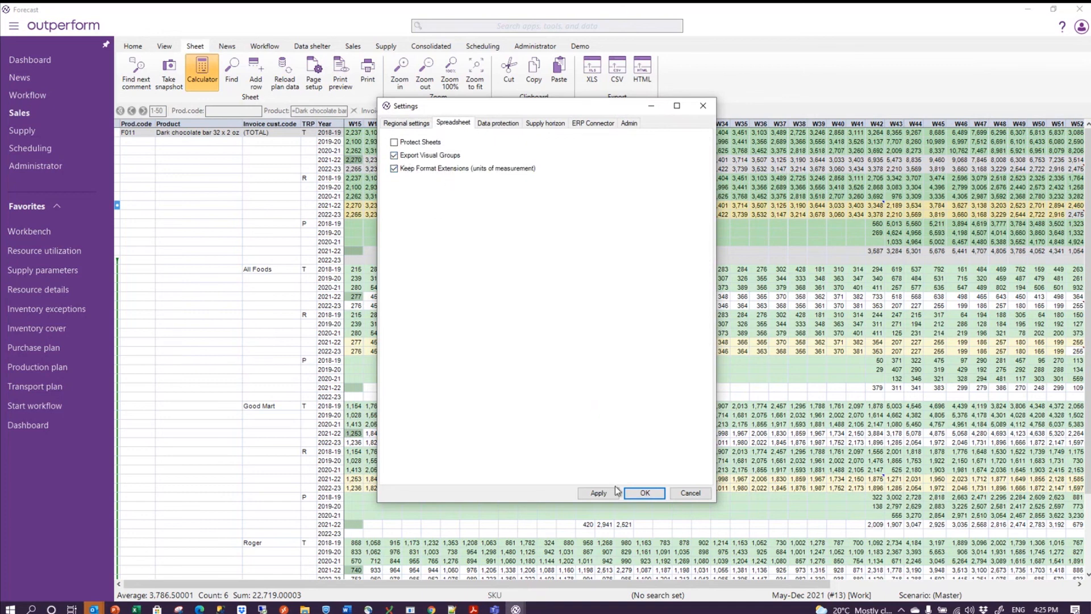
{"action": "left_click", "coordinate": [652, 494]}
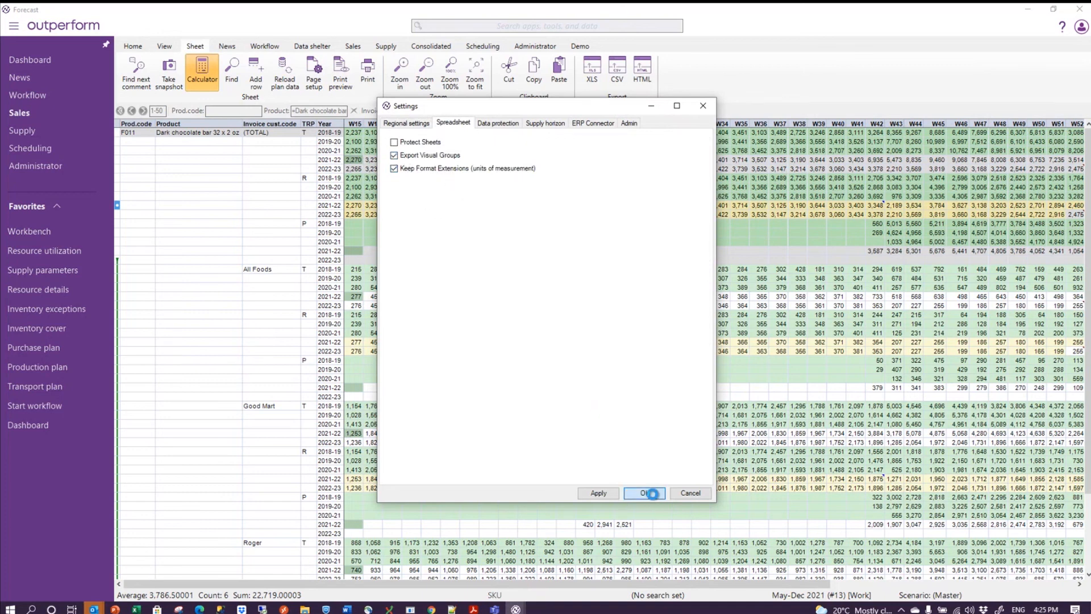